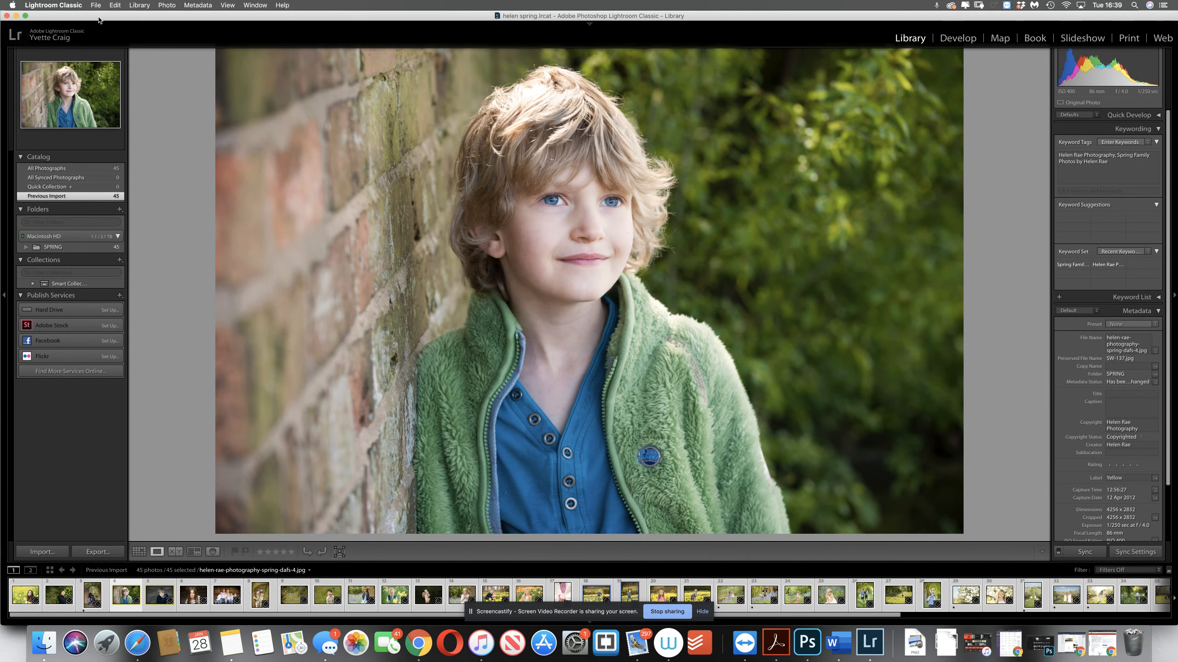
Start a new catalog and create a subfolder named with the client's first name plus "blog post" inside the existing Dropbox blog post folder
left_click_drag(100, 17, 100, 17)
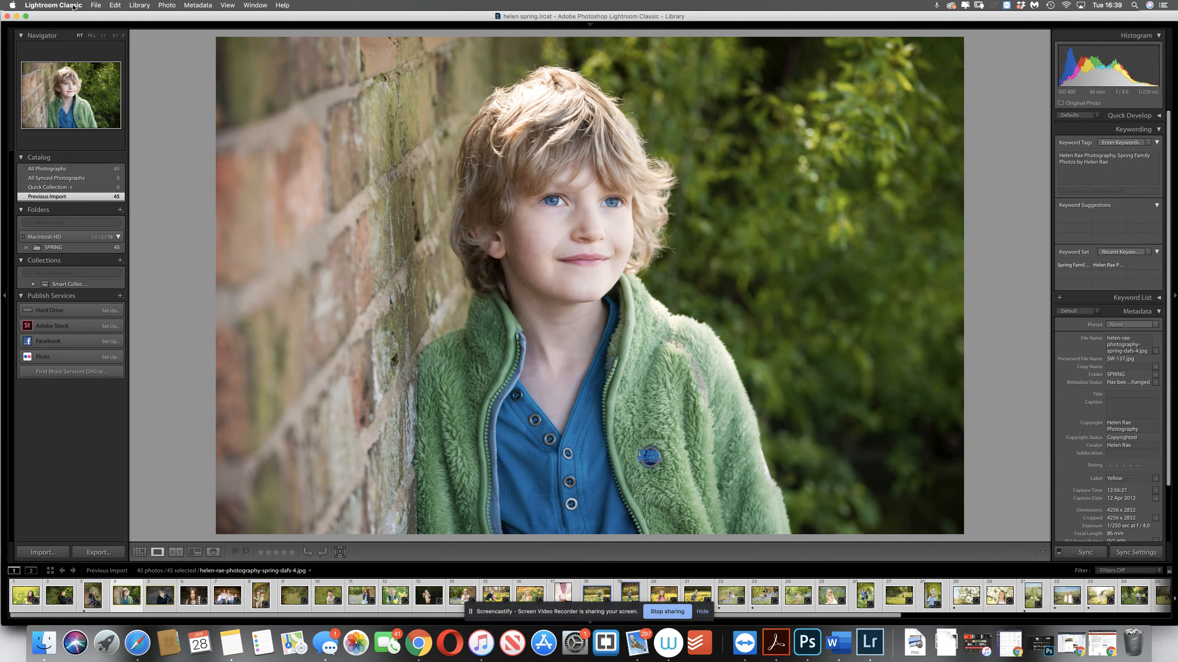
left_click(74, 6)
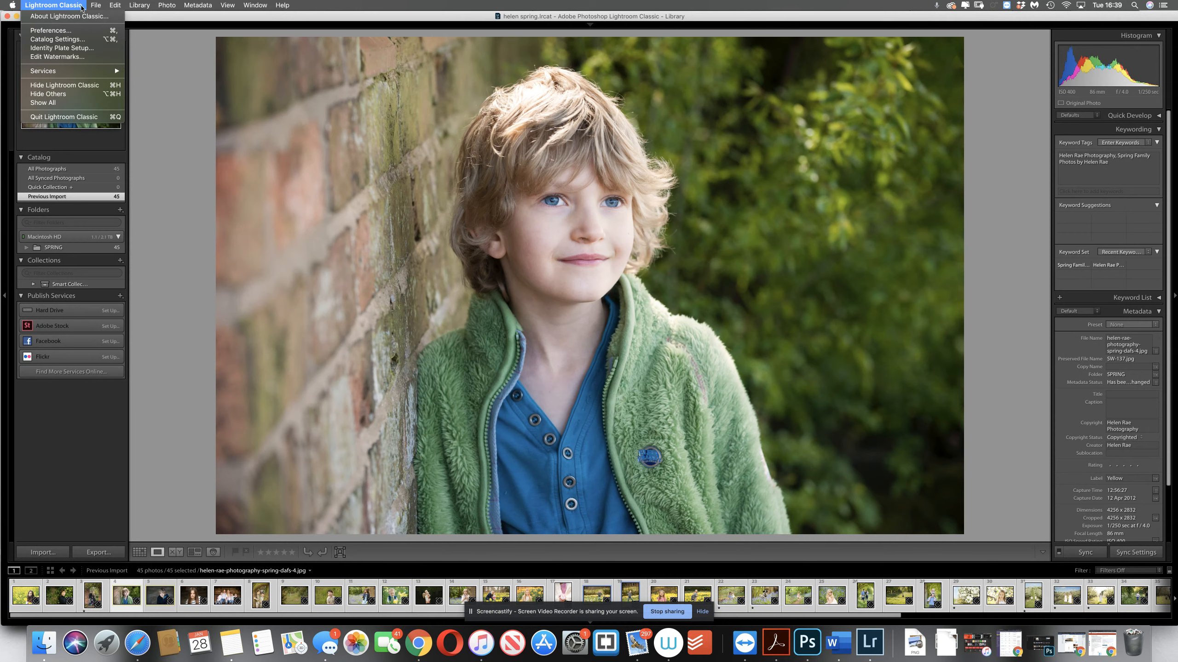
mouse_move(96, 6)
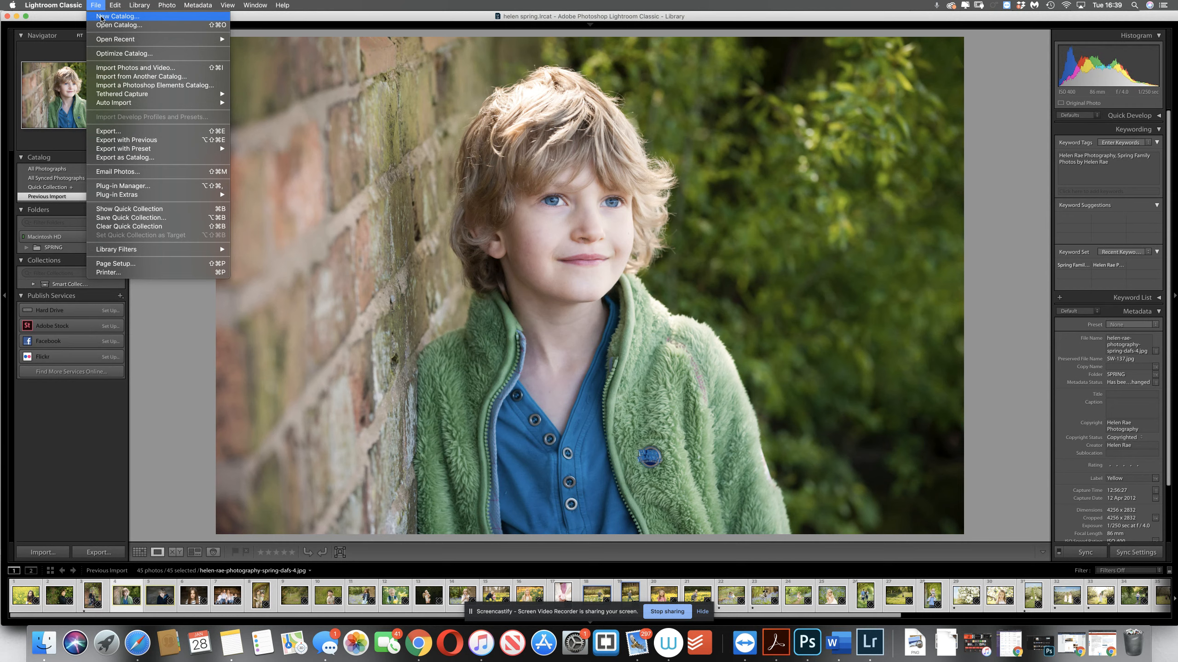
left_click(102, 17)
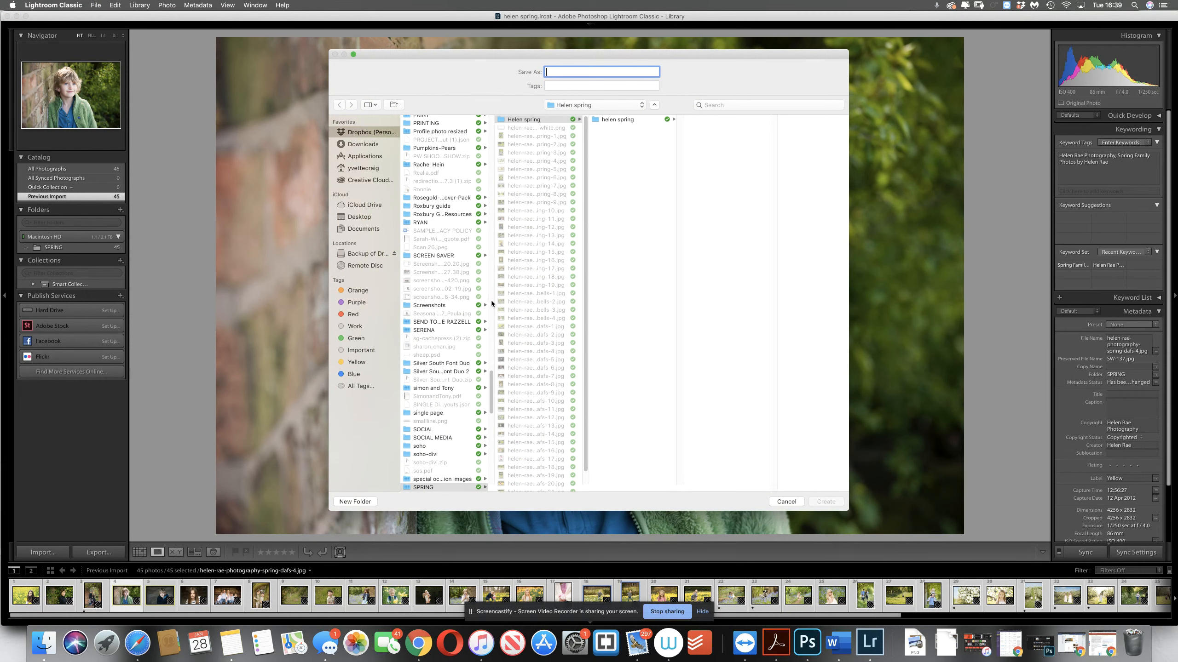
left_click_drag(492, 377, 499, 112)
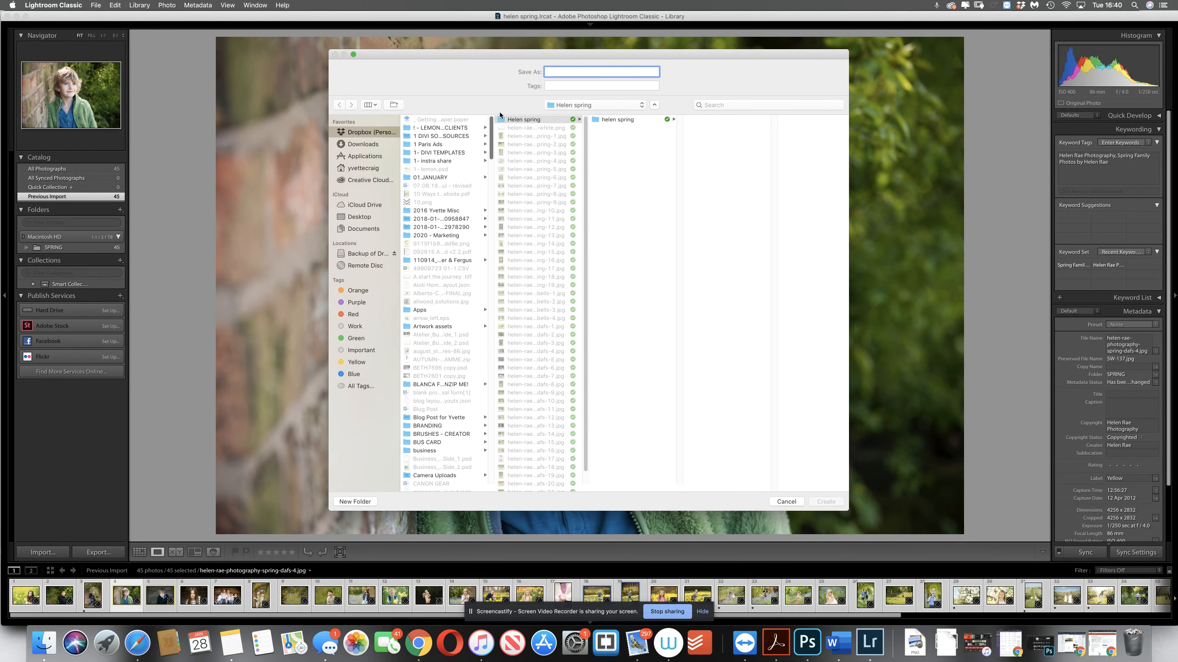
left_click(439, 418)
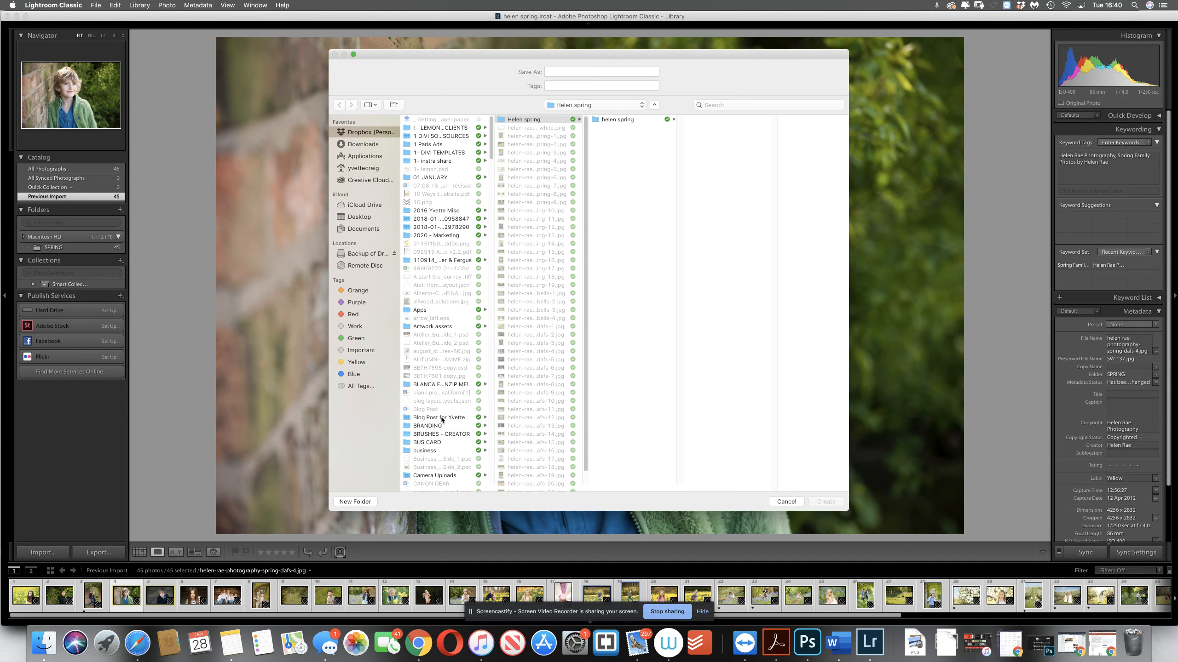
left_click(355, 501)
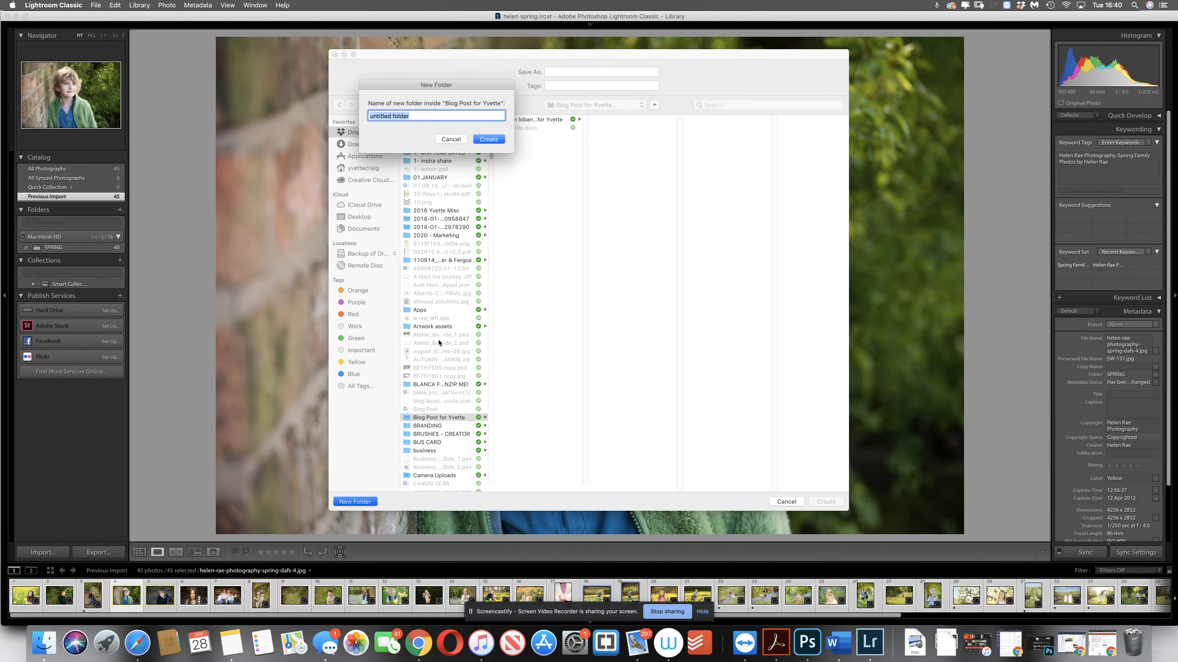
type("Penny's blog post")
left_click(489, 139)
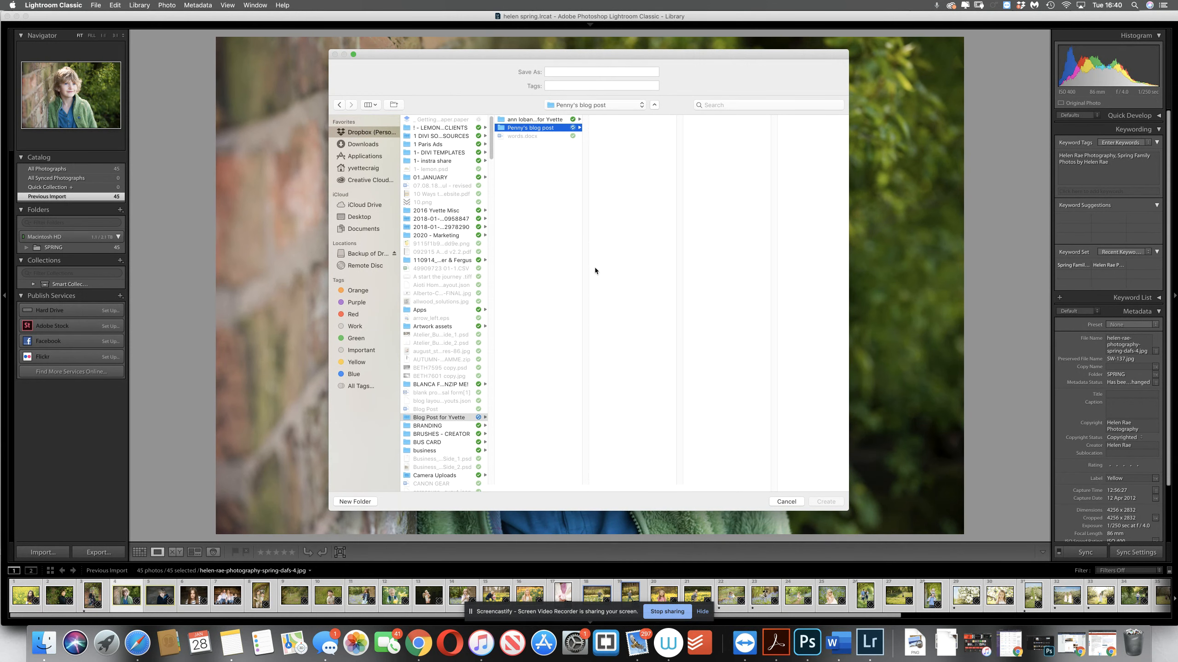
Create the catalog named with the client's first name followed by "Blog Post Images", skipping the current catalog's backup this time
left_click(561, 72)
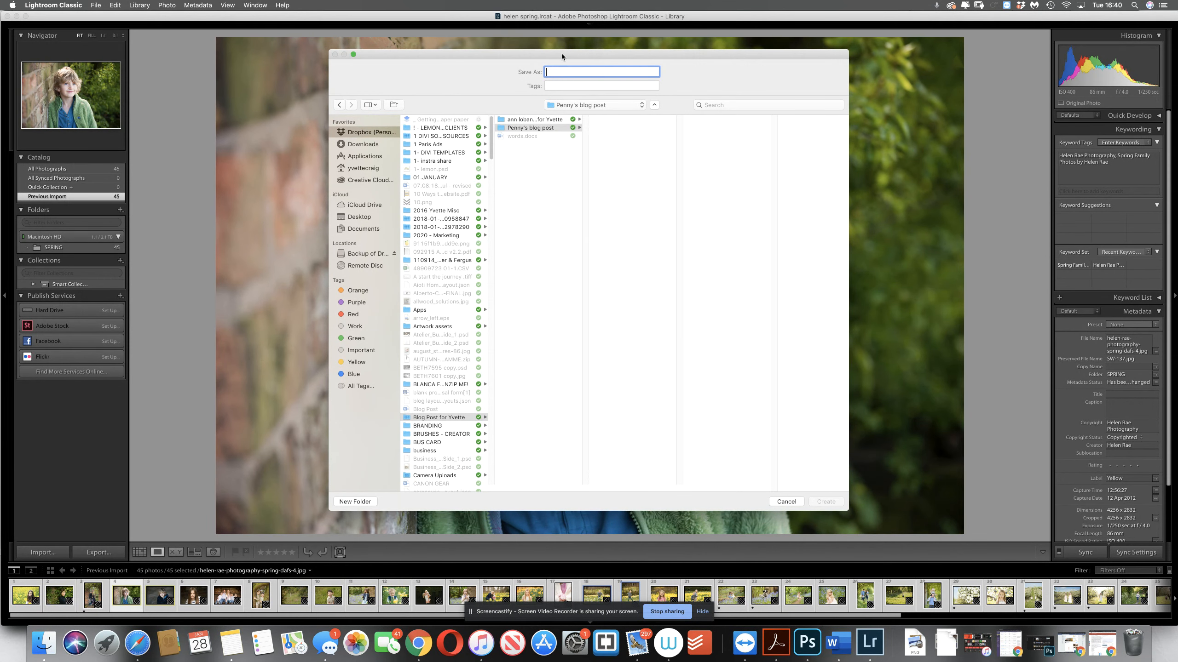
type("Penny Blog Post Images")
left_click(827, 504)
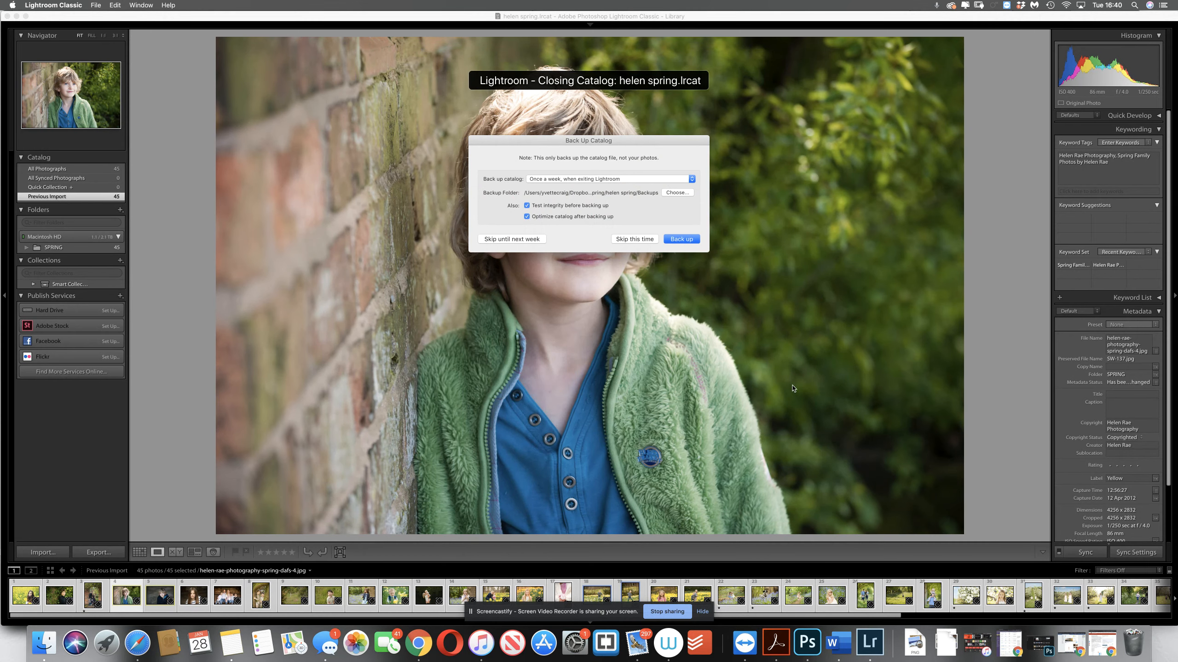
left_click(643, 240)
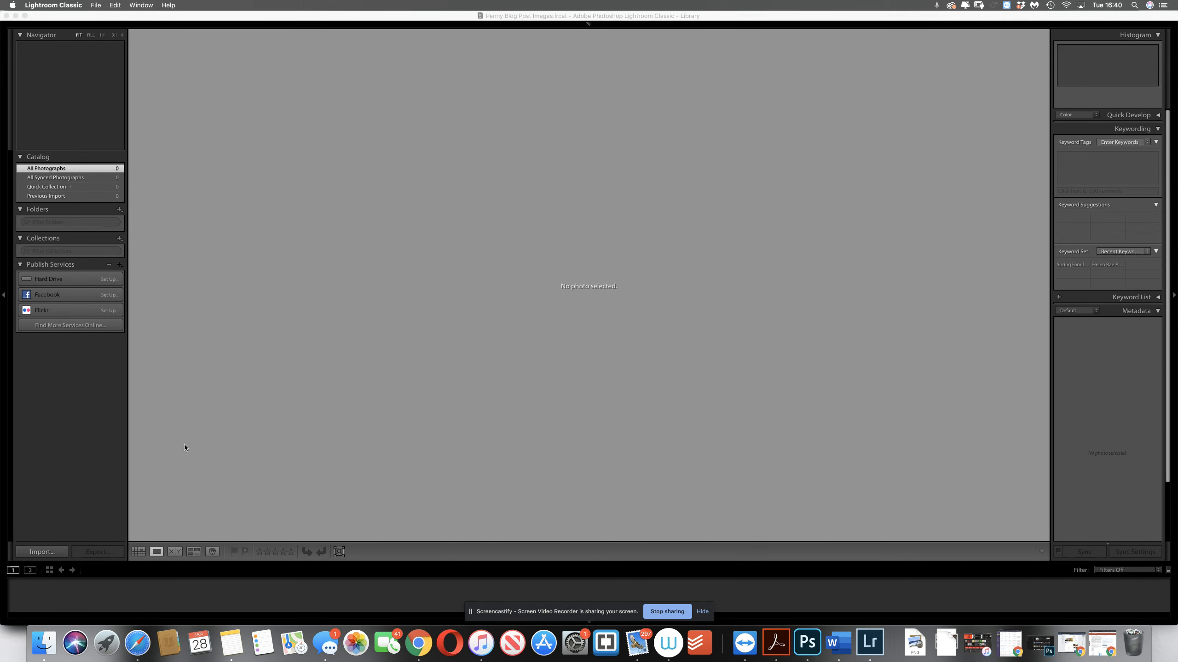
Import all photos from the wedding couple's blog subfolder within the Dropbox blog post folder, adding them without moving the files
left_click(42, 552)
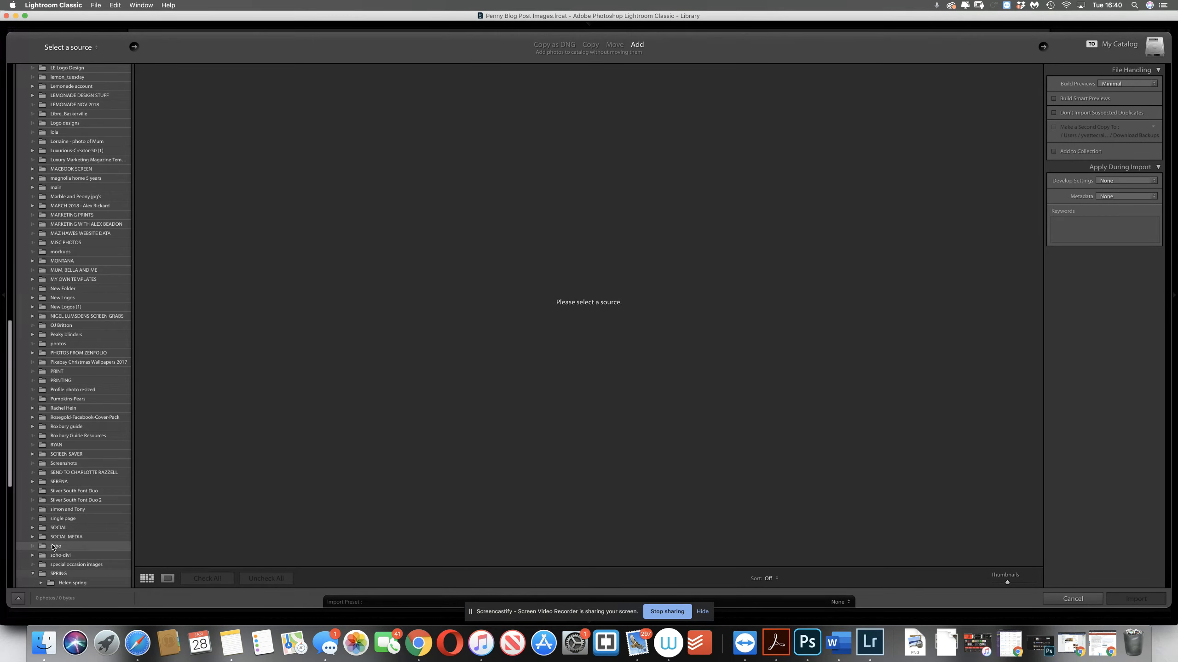
left_click(1070, 599)
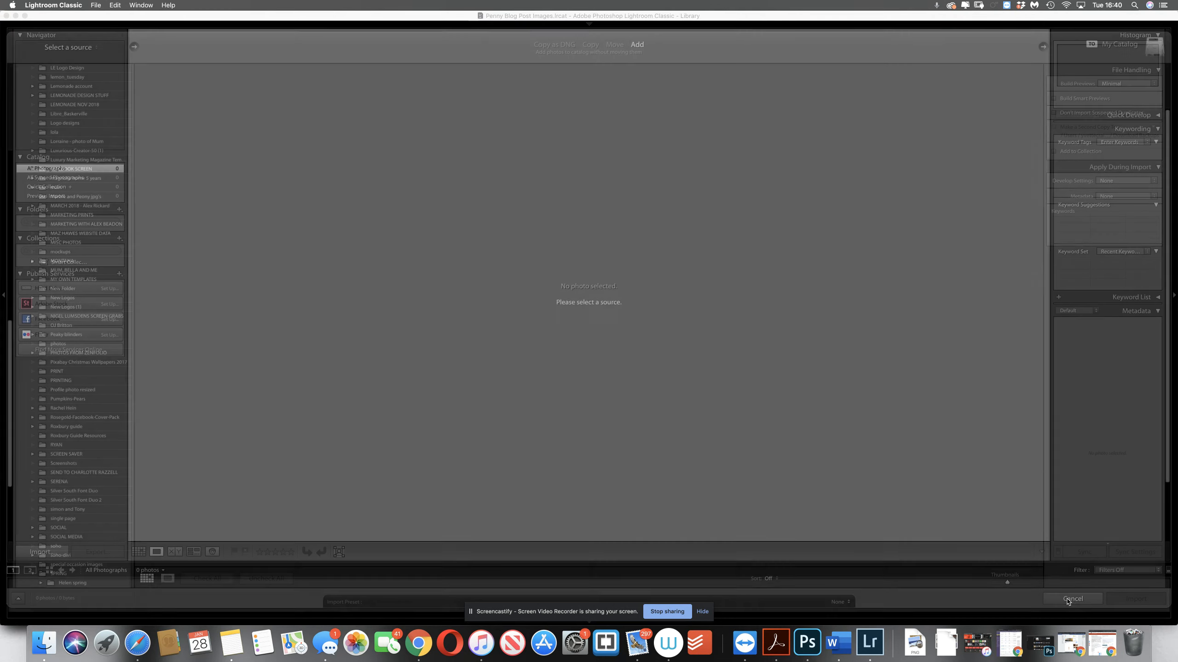
left_click(96, 5)
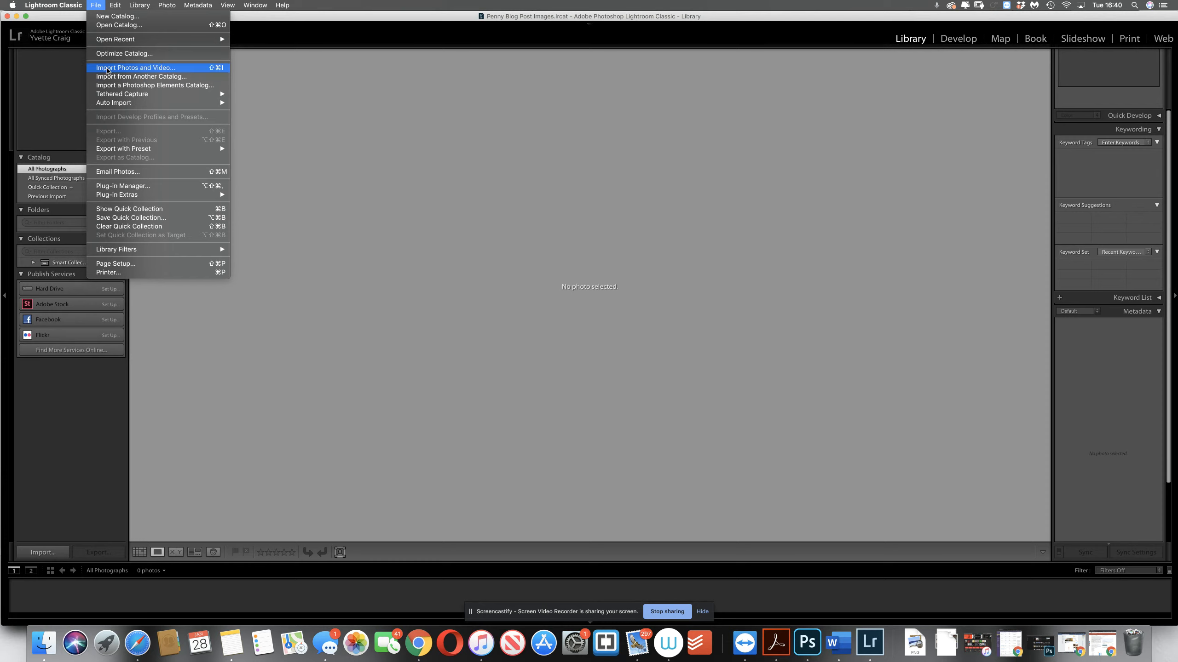
left_click(65, 423)
left_click(33, 554)
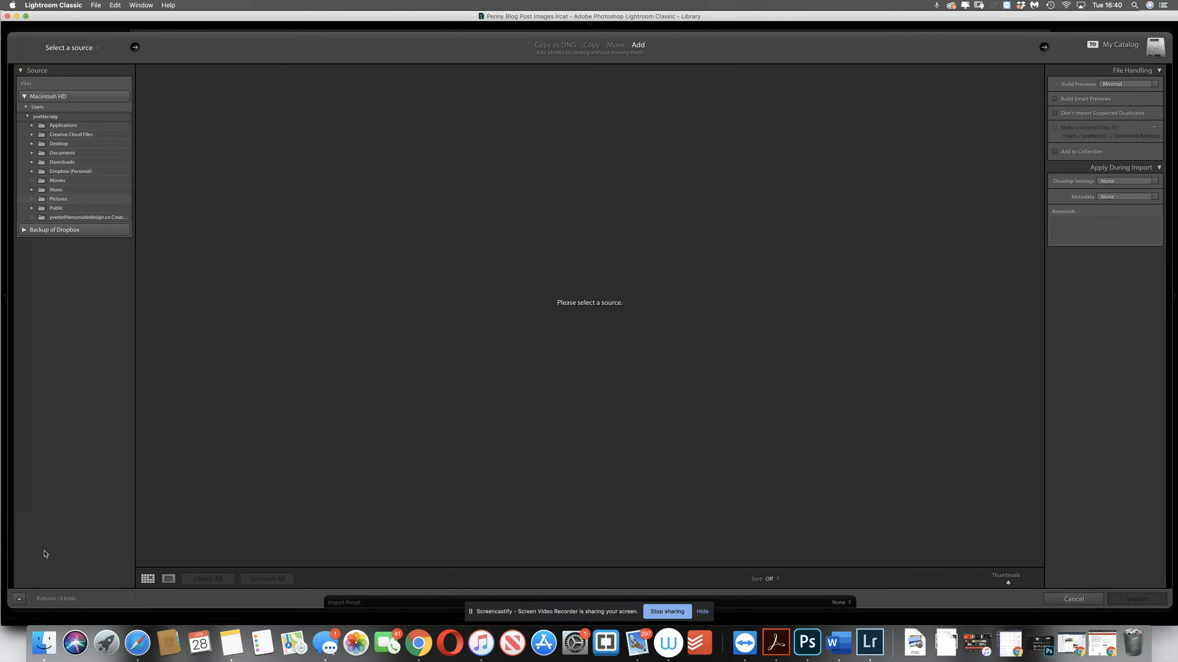
left_click(31, 171)
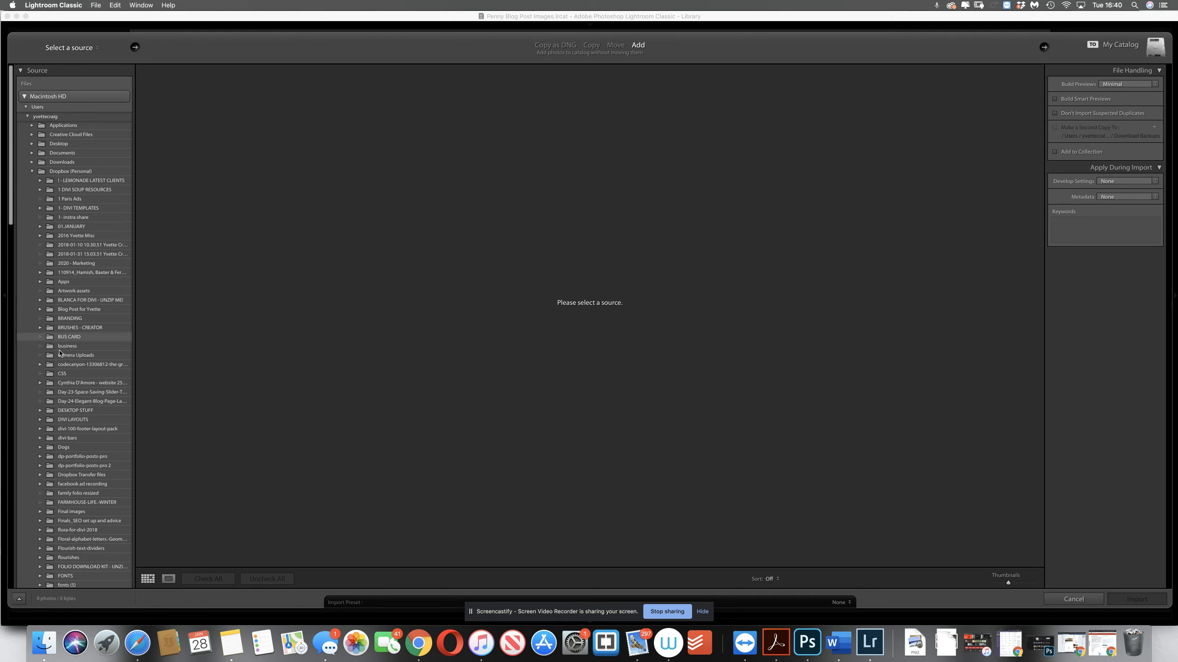
left_click(70, 310)
left_click(41, 310)
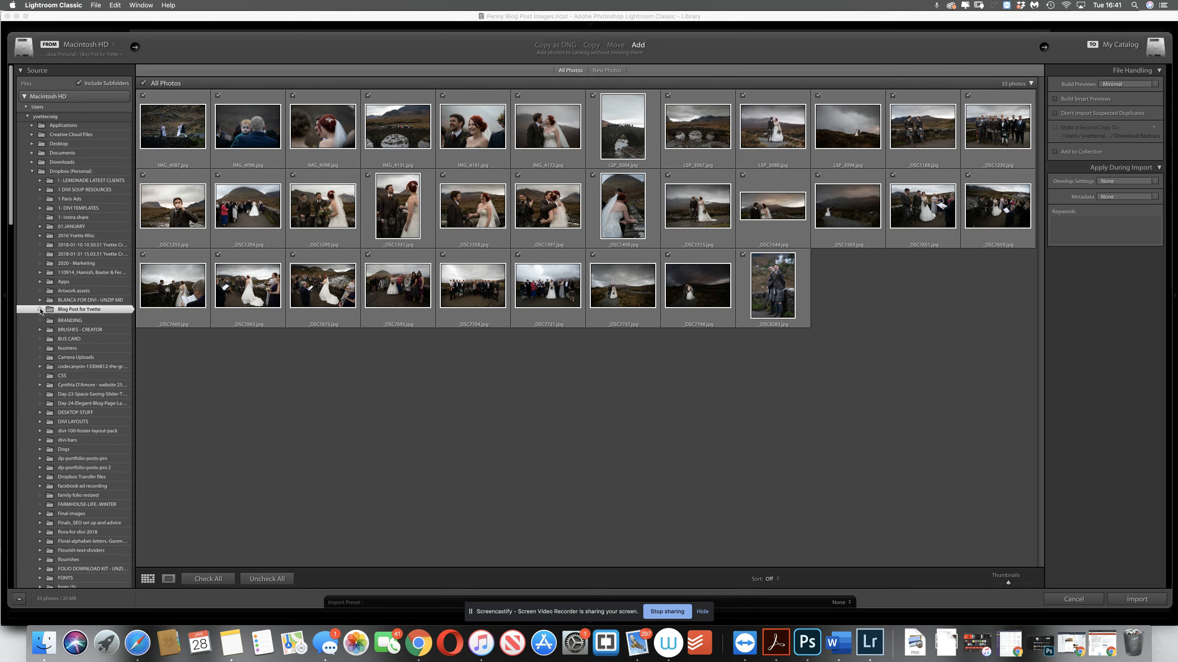
left_click(85, 319)
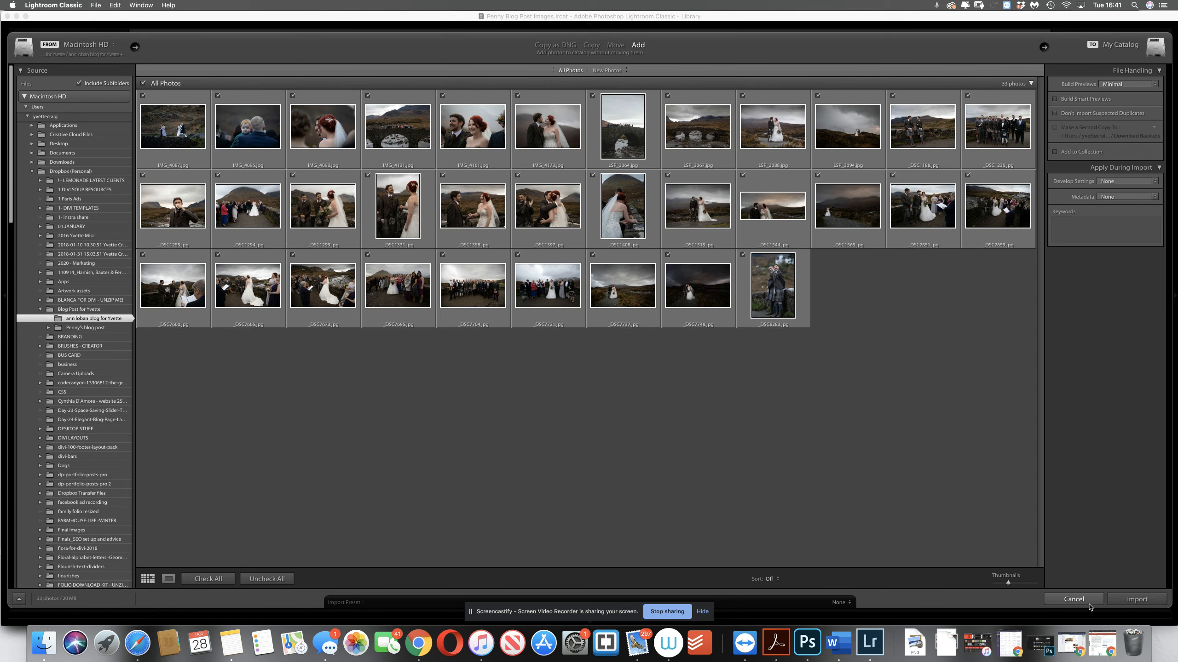
left_click(1125, 601)
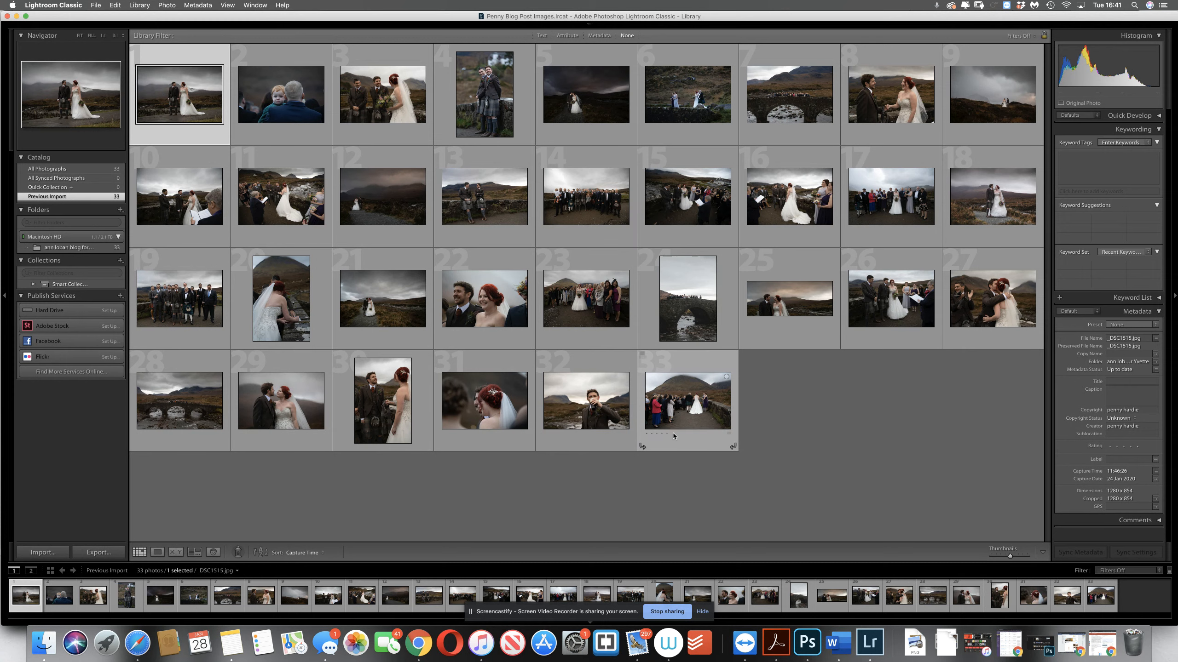
Select all imported photos and copy the title "Sligachan Bridge – the perfect spot for a wedding" from the words document in Word
key("super+a")
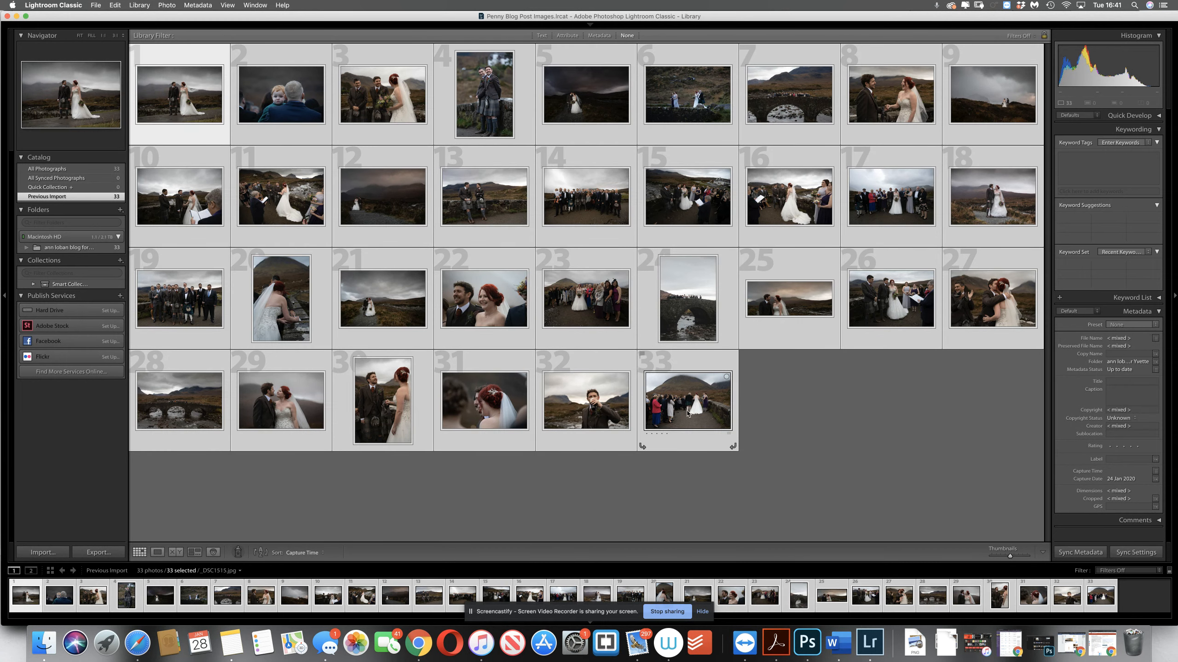
left_click(834, 641)
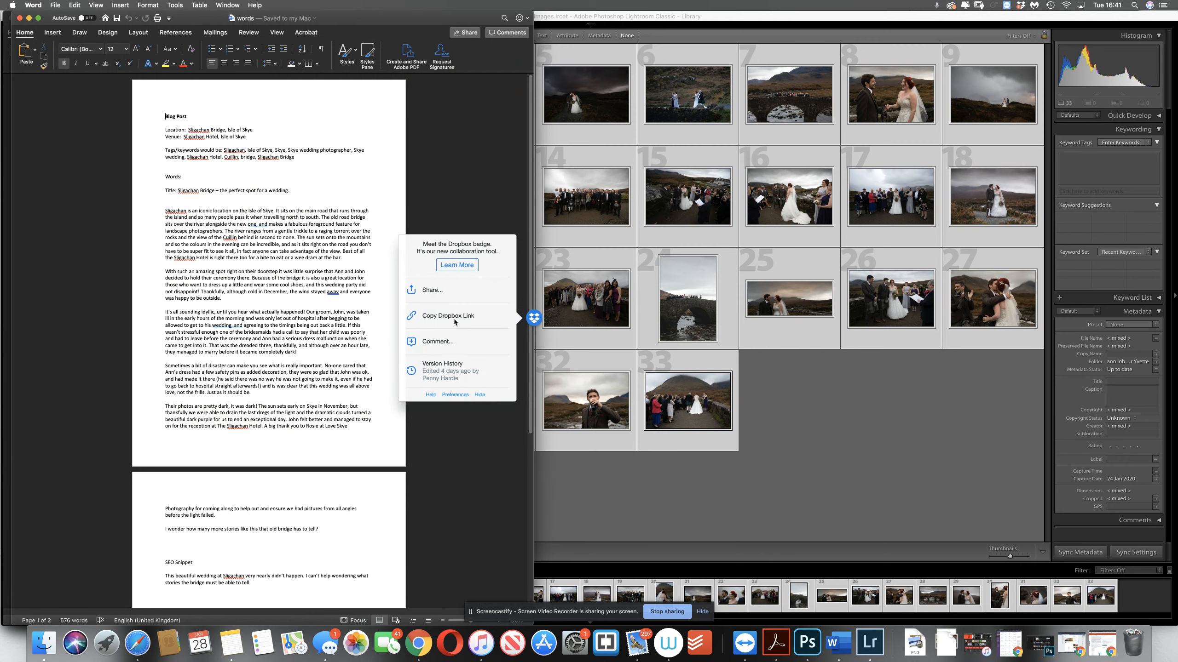
left_click(479, 395)
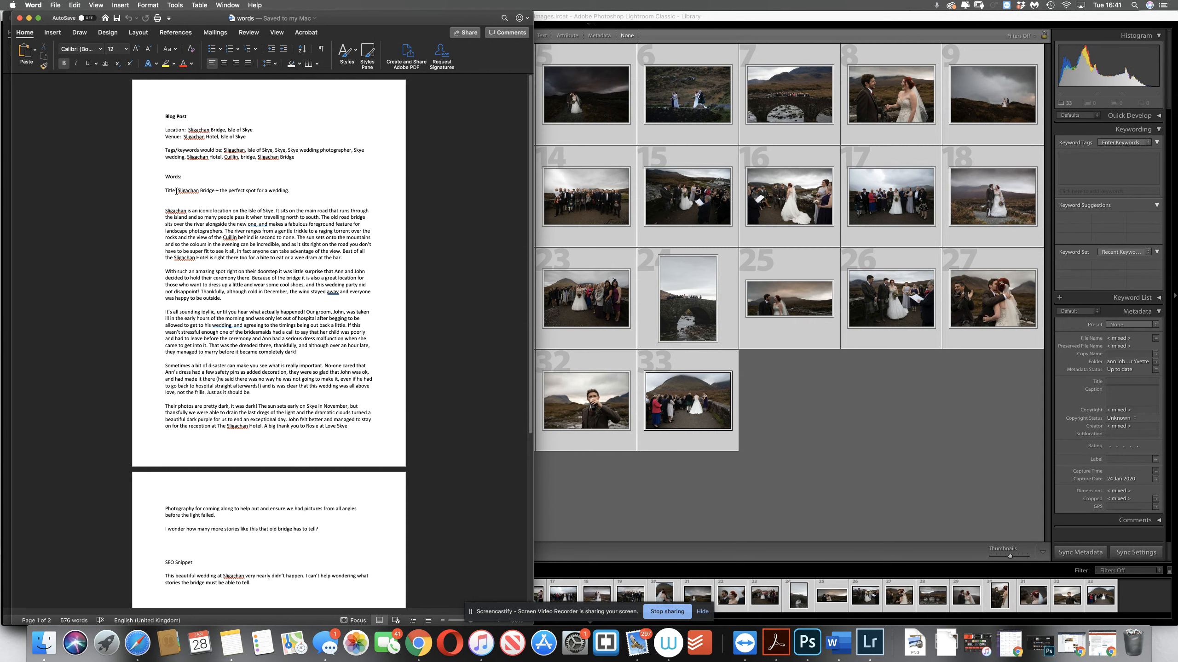
left_click_drag(179, 191, 293, 190)
key("super+c")
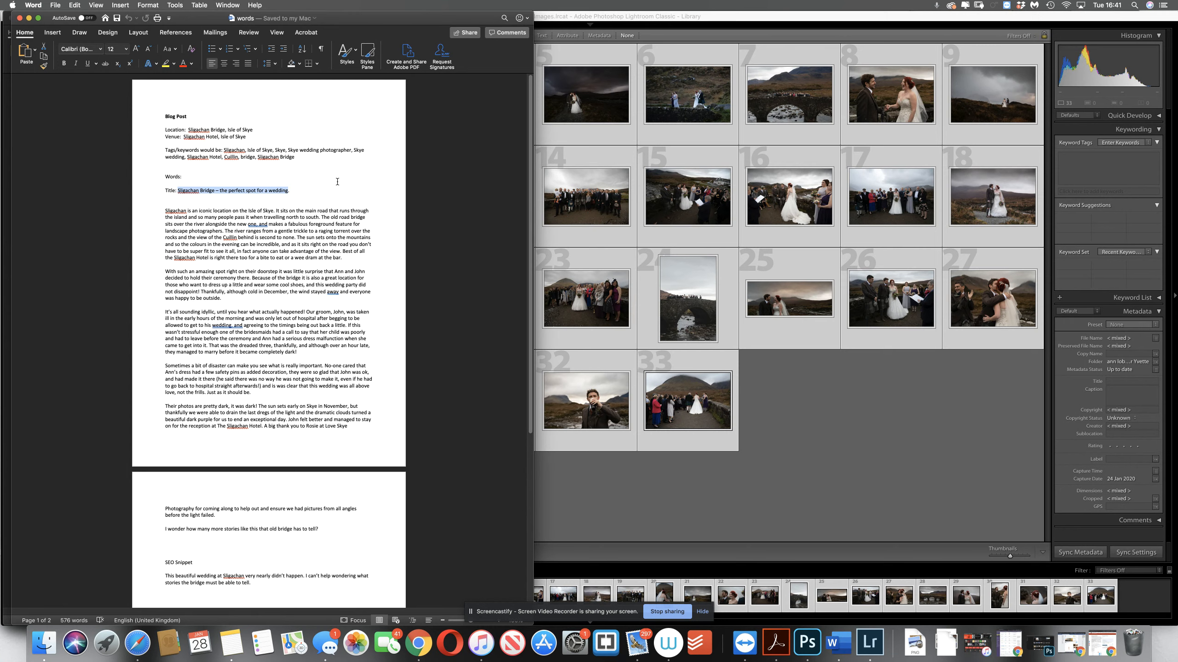
left_click(817, 410)
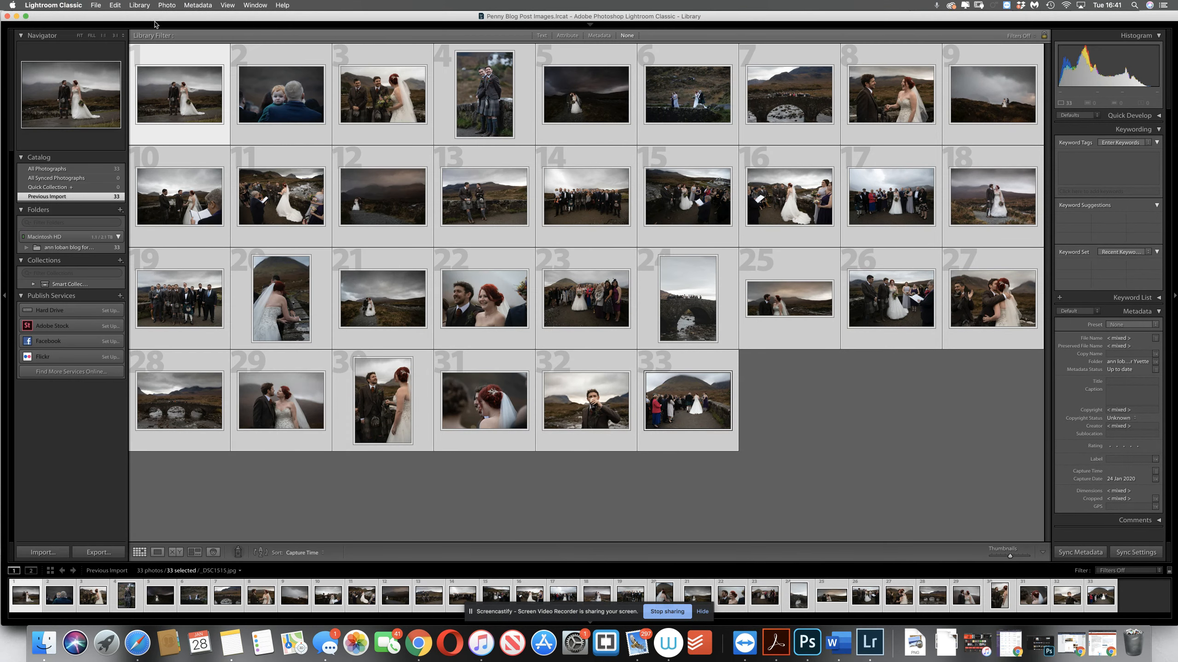
Start renaming the selected photos in Lightroom Classic, using the copied title as custom text with the Custom Name - Sequence naming
left_click(139, 5)
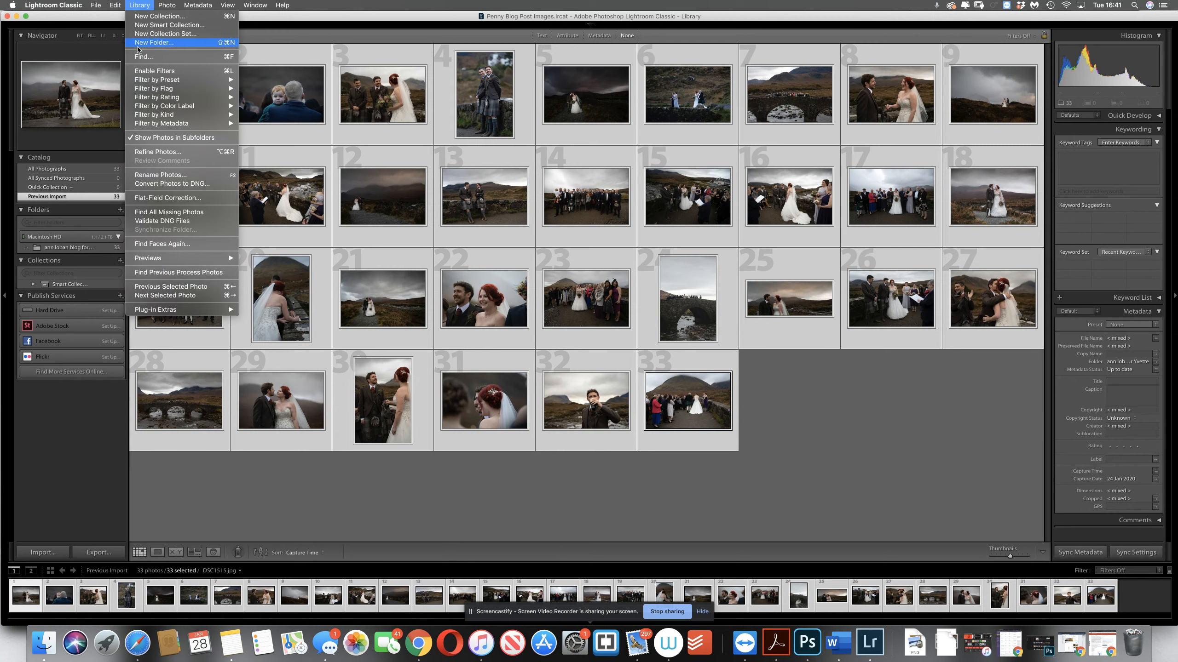
left_click(150, 175)
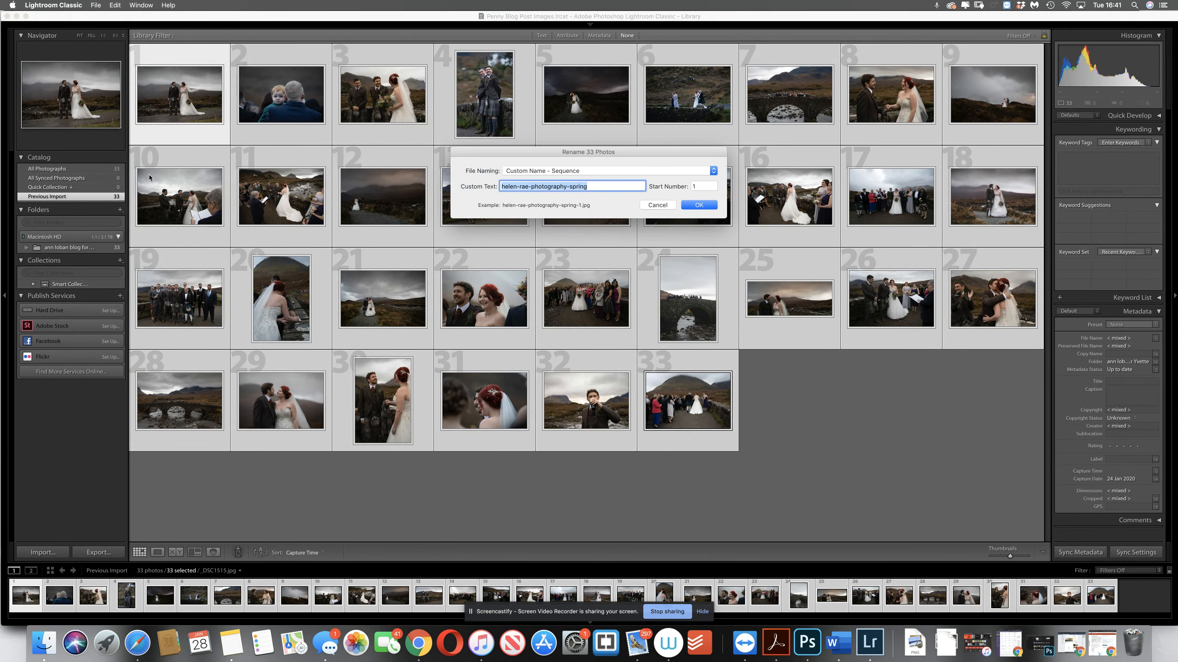
key("super+v")
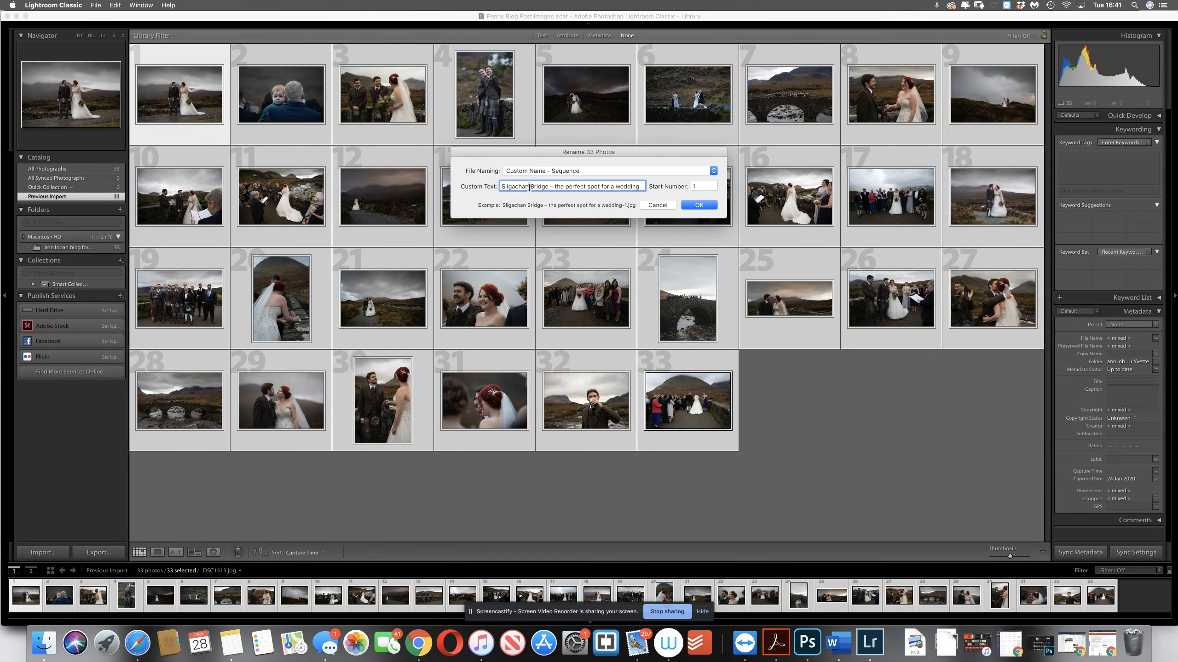
Hyphenate the custom text to read "Sligachan-Bridge-the-perfect-spot-for-a-wedding" and apply the rename to the photos
key("BackSpace")
type("-")
key("BackSpace")
key("BackSpace")
key("BackSpace")
type("-")
key("BackSpace")
type("-")
key("BackSpace")
type("-")
key("BackSpace")
type("-")
key("Right")
key("Right")
key("BackSpace")
type("-")
key("BackSpace")
type("--")
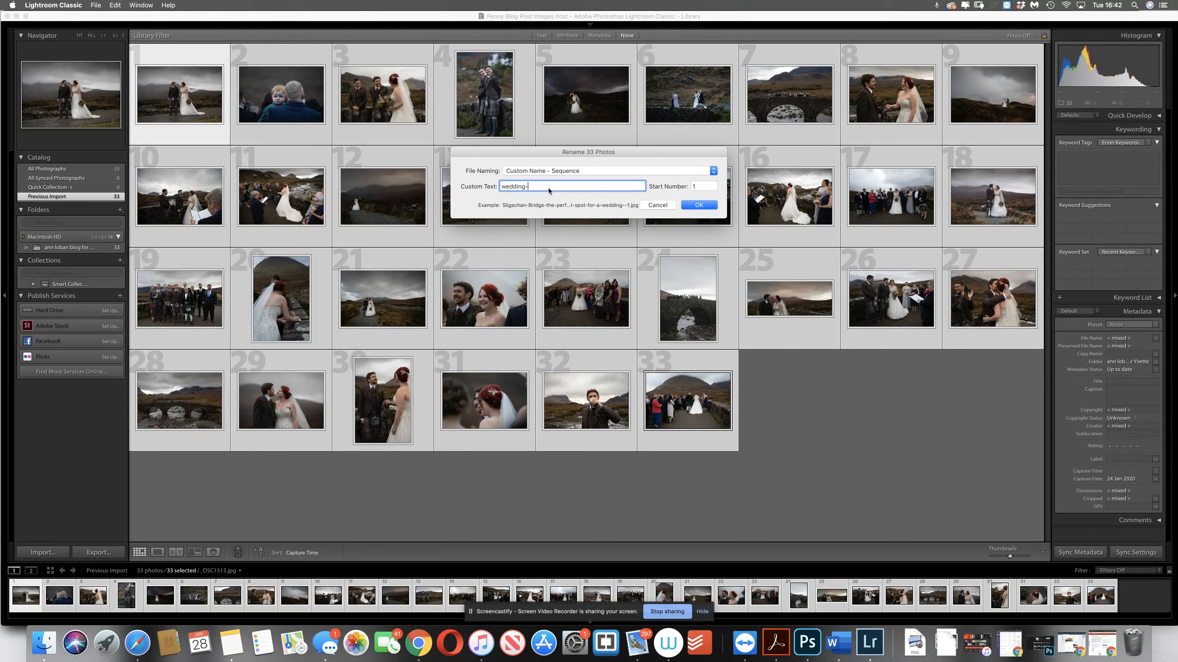
key("BackSpace")
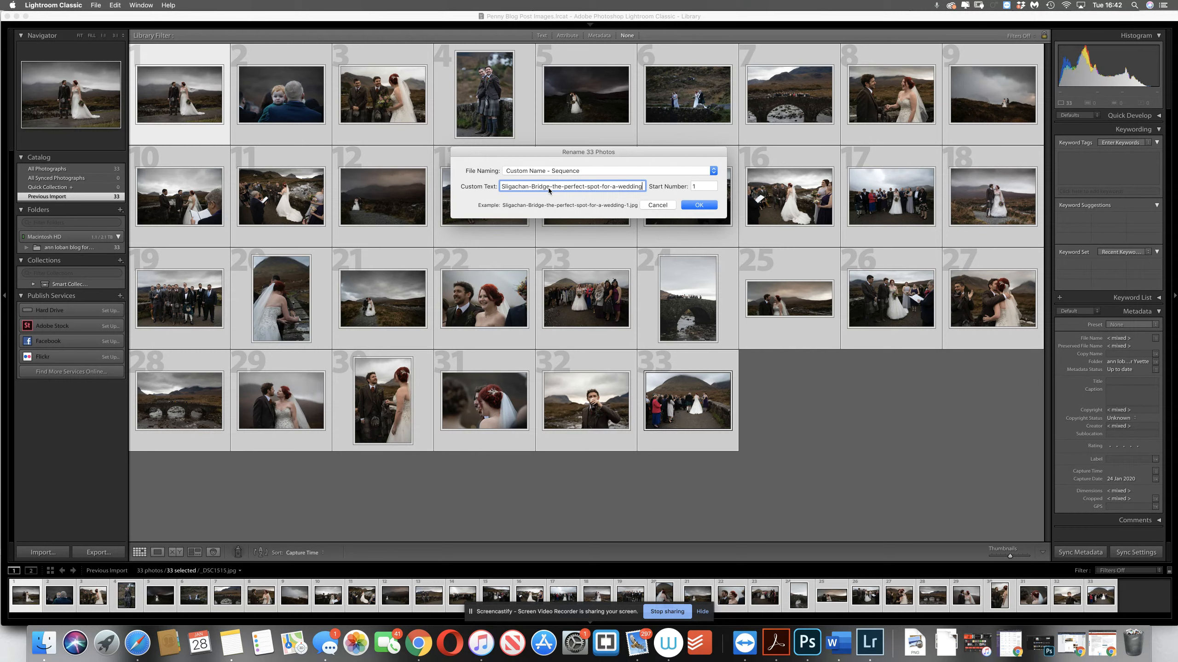
left_click(699, 206)
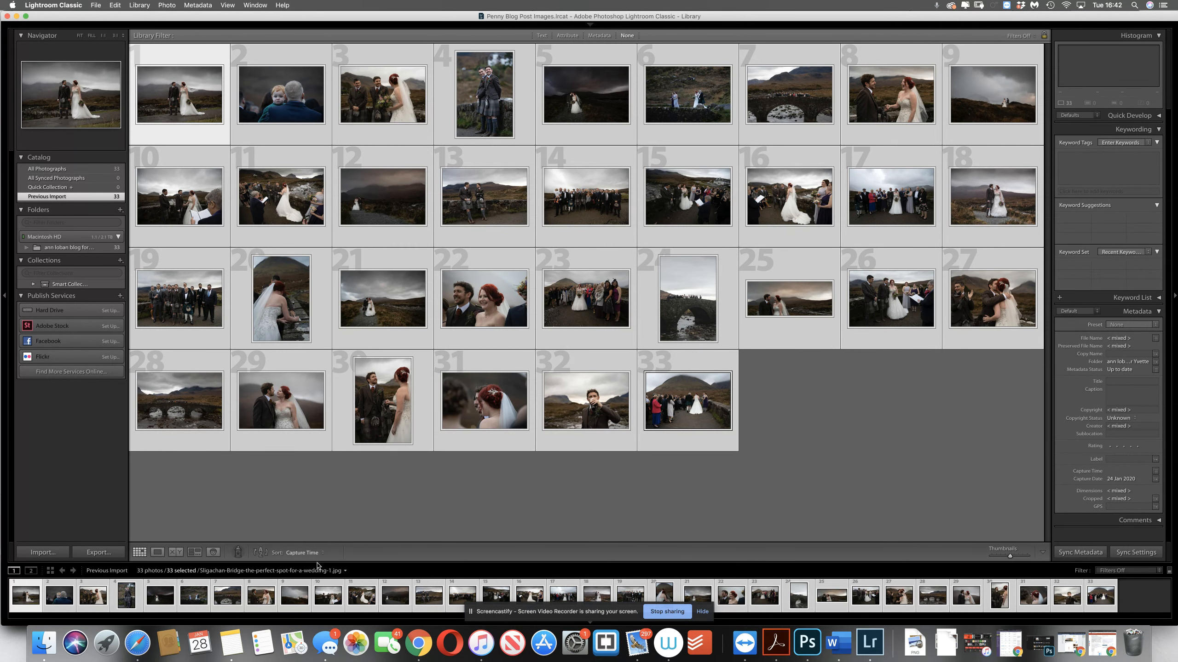
Select only the last photo in the grid and set its copyright status to Copyrighted
left_click(631, 470)
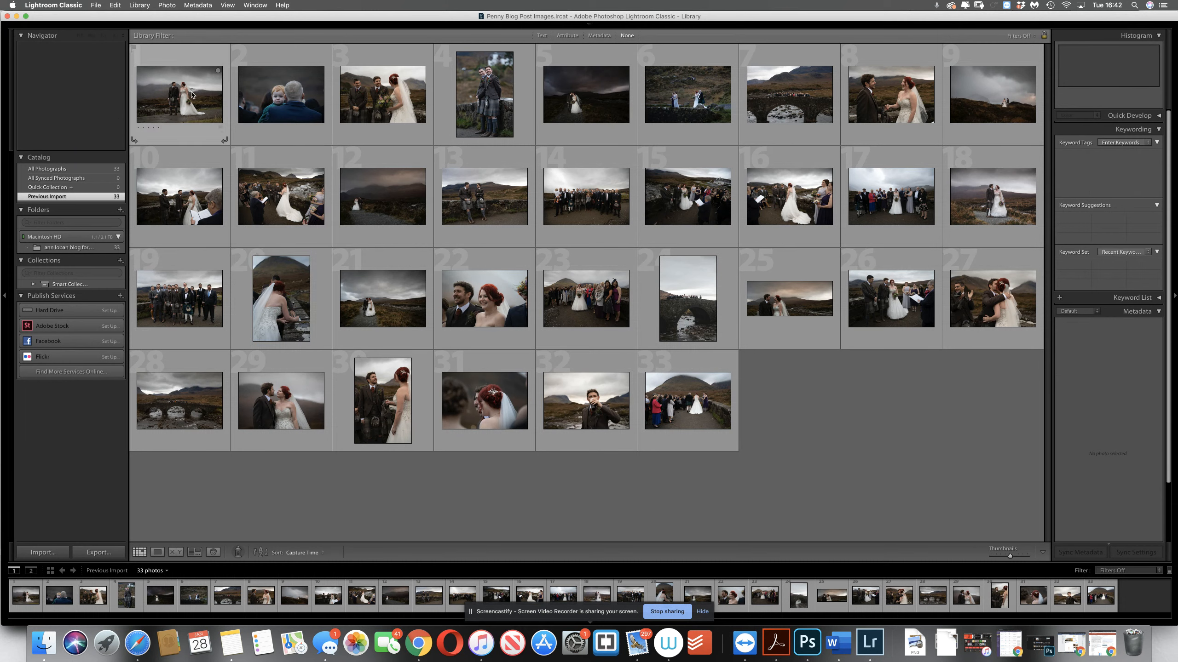
left_click(187, 95)
left_click(673, 404)
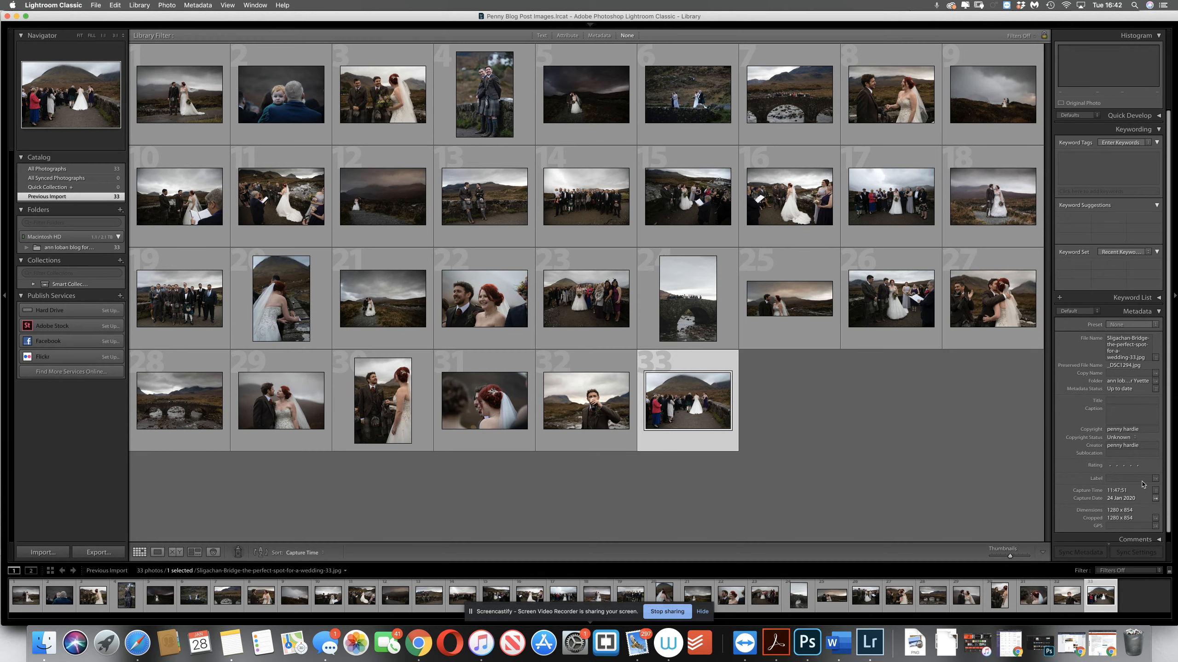
left_click(1131, 438)
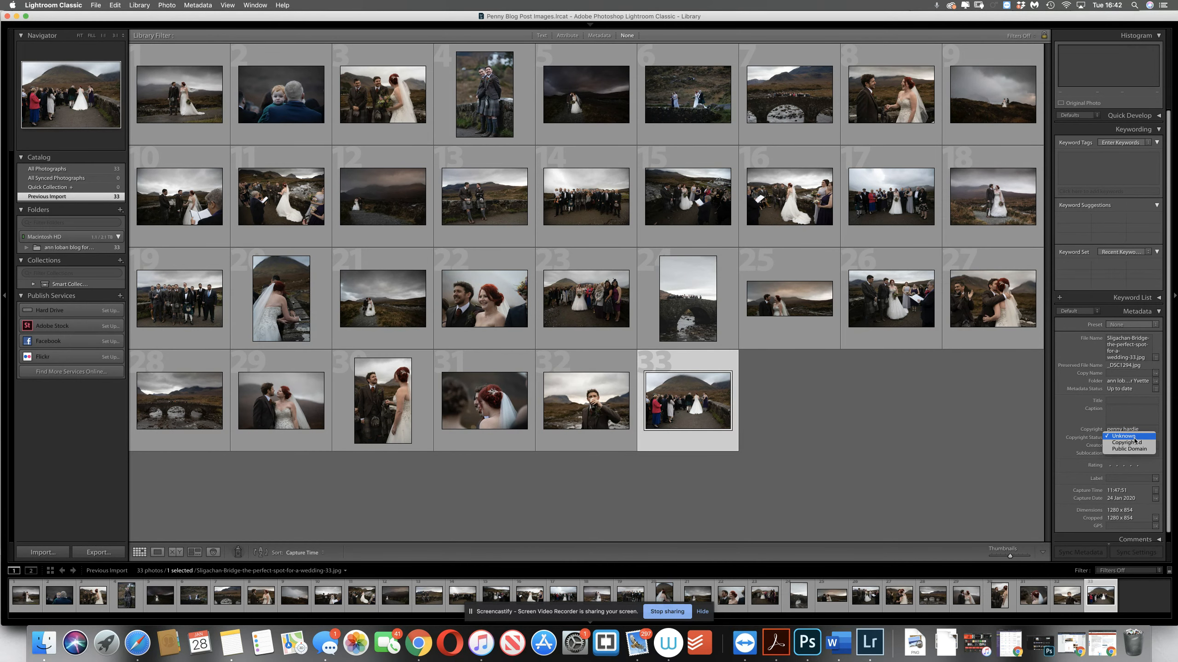
left_click(1133, 443)
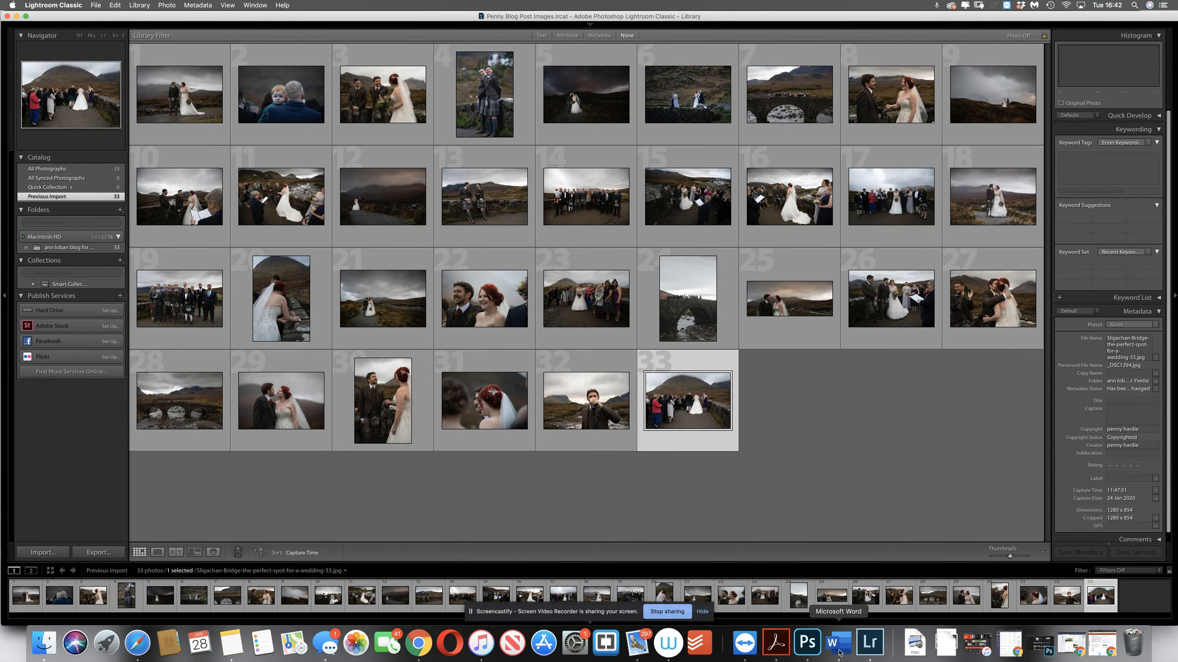
Switch to Word and copy the full tags/keywords list from the words document
left_click(839, 645)
left_click(202, 175)
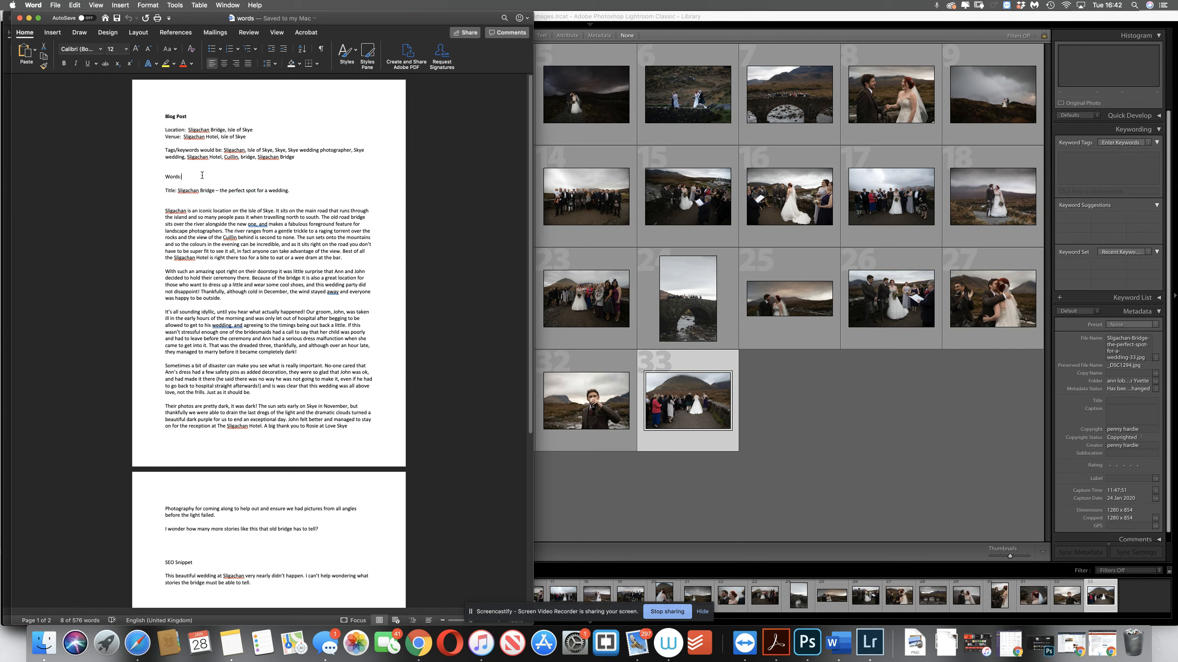
left_click_drag(224, 150, 293, 157)
key("super+c")
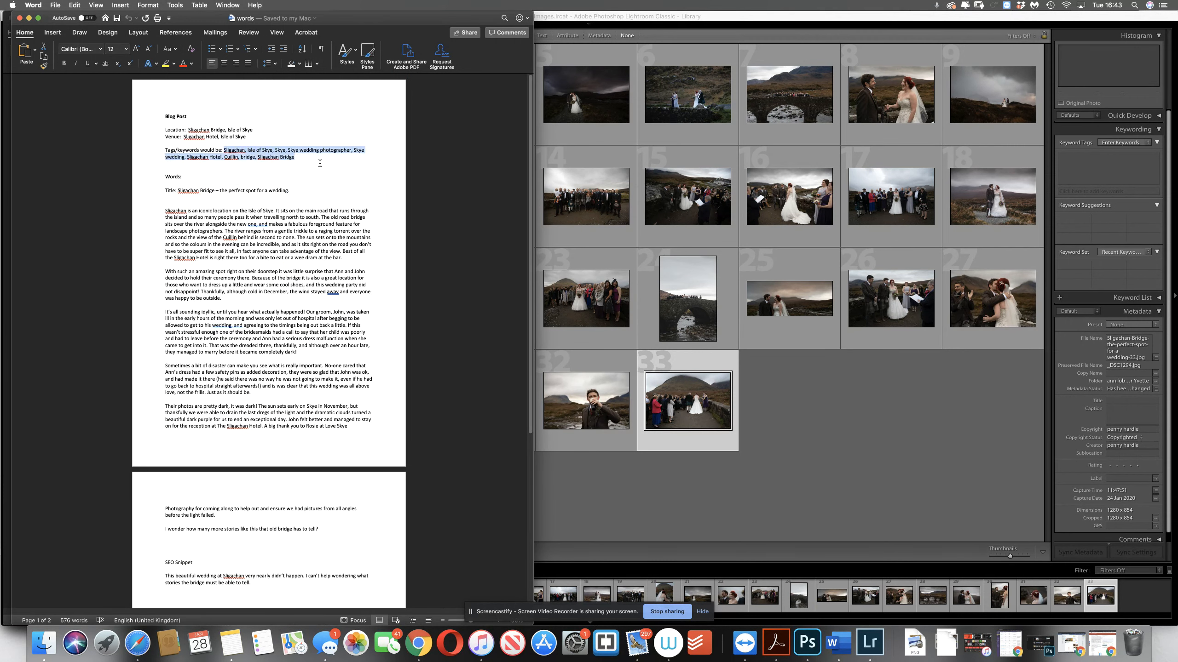
Return to Lightroom Classic and add the copied list, from Sligachan to Sligachan Bridge, as keyword tags on the last photo
left_click(1067, 160)
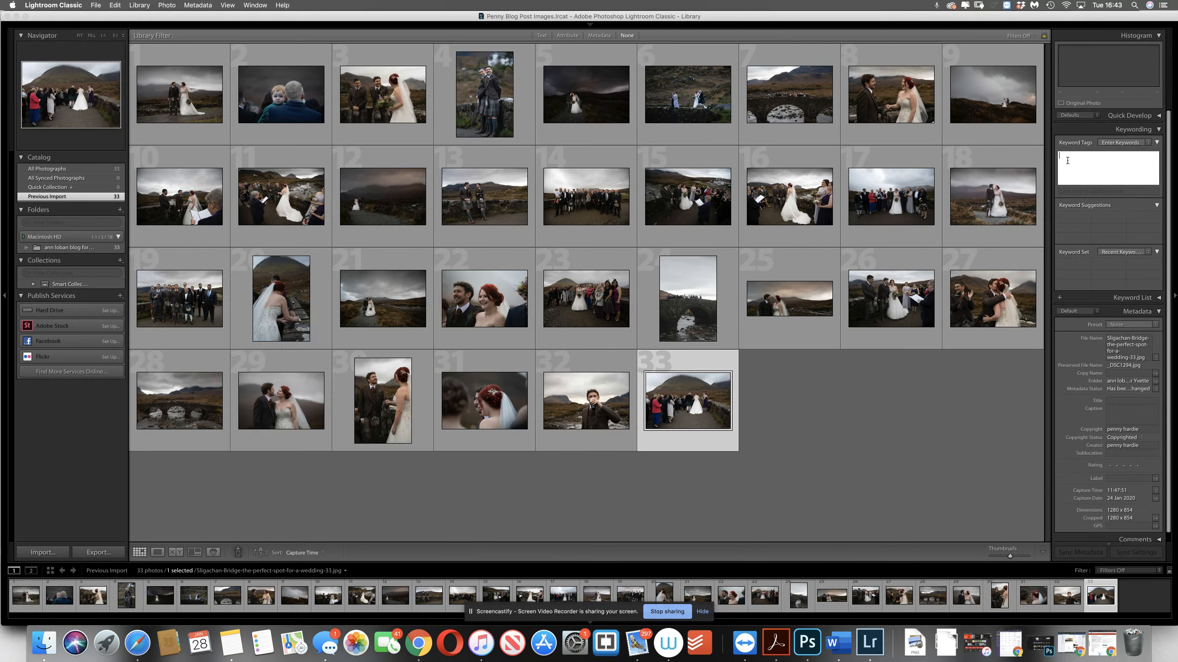
key("super+v")
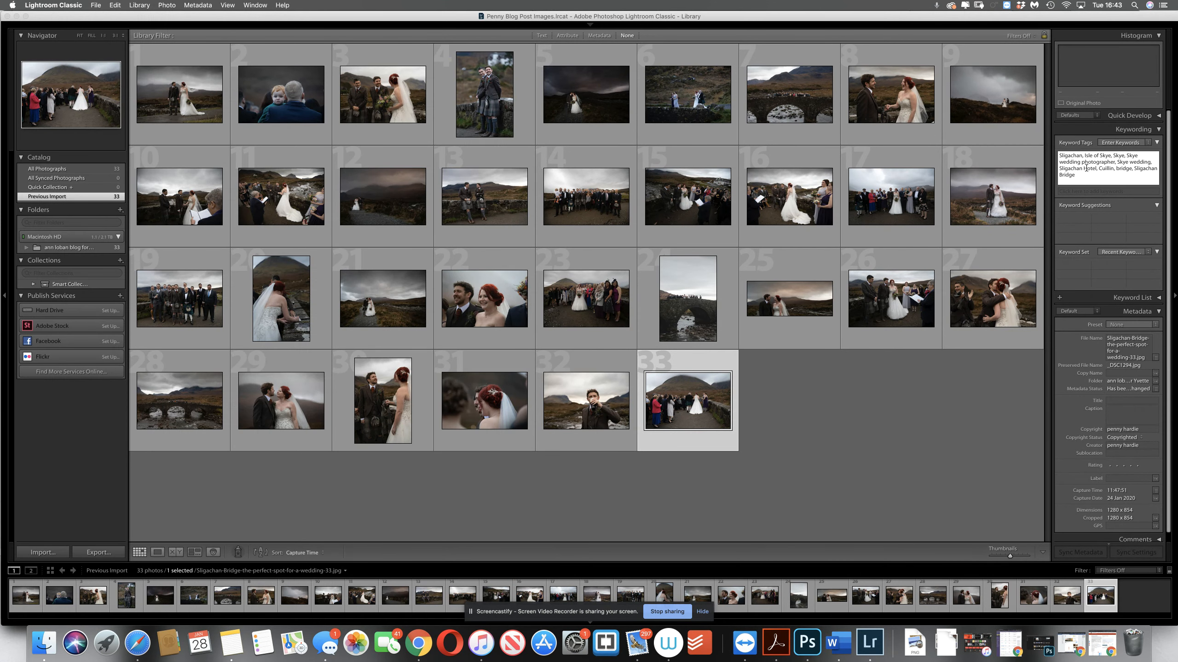
key("Return")
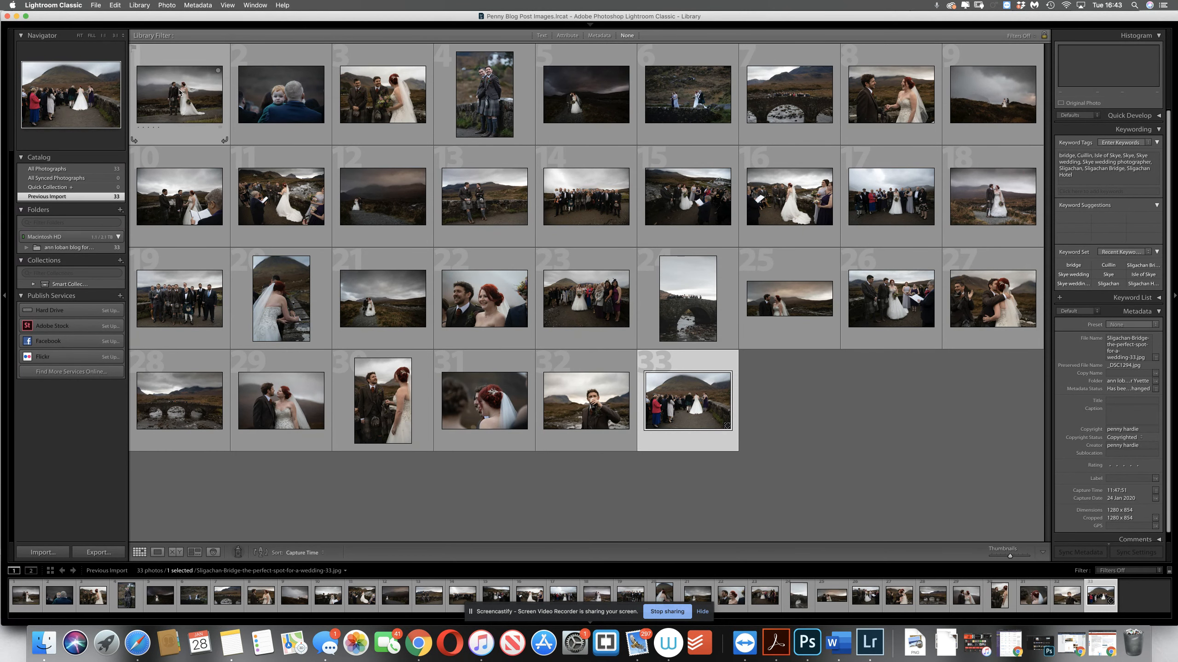
Select all photos in the grid and try to apply the keyword tags to every one of them
key("super+a")
left_click(1119, 177)
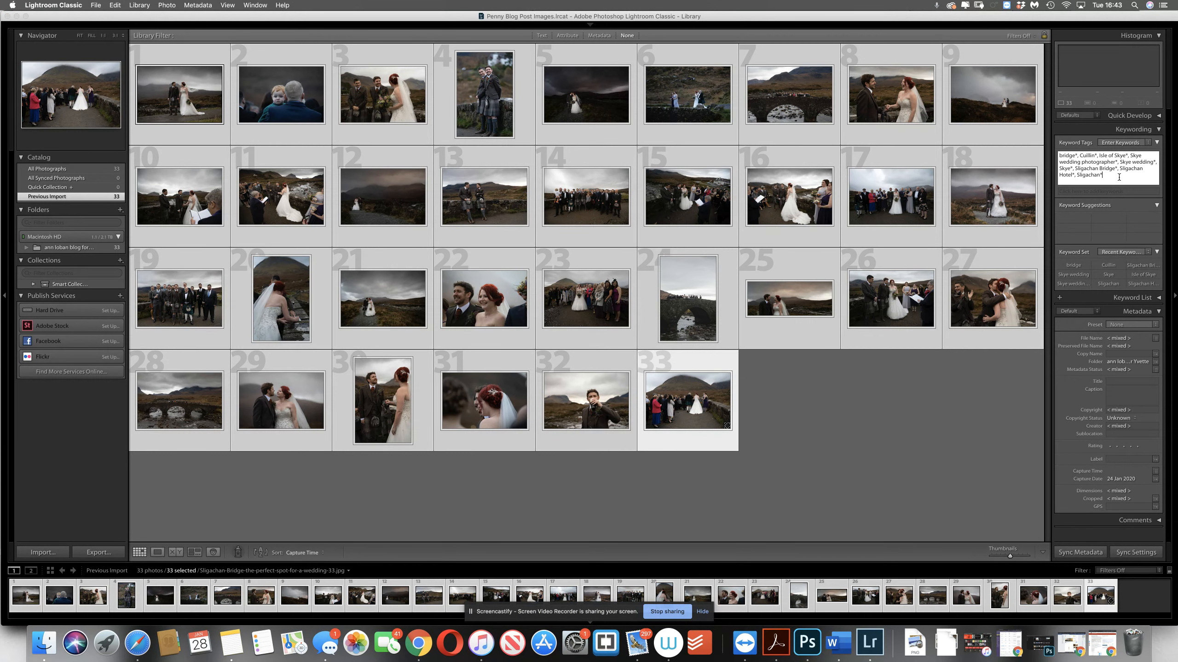
key("Return")
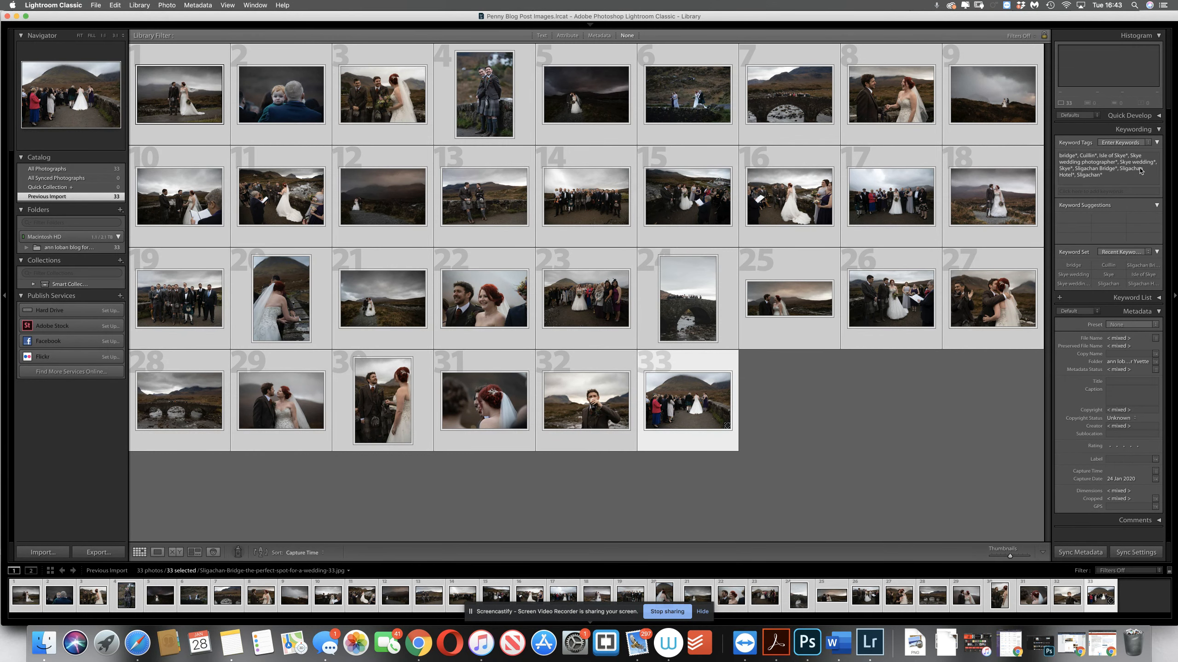
left_click(850, 434)
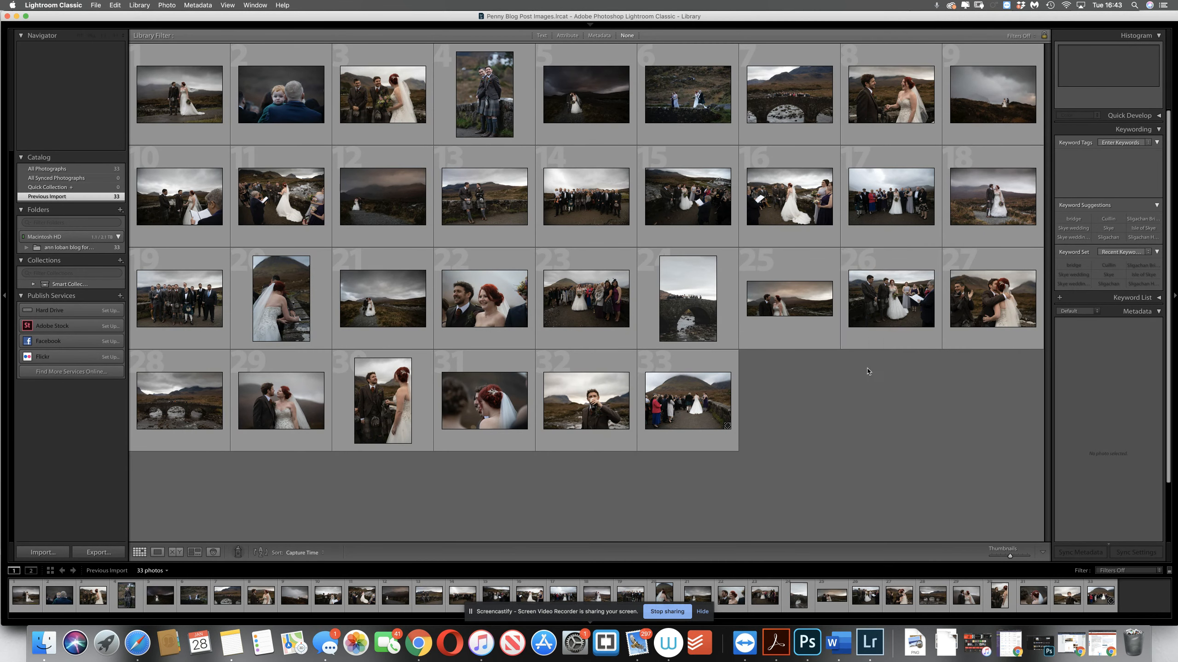
Check the keyword tags and copyright metadata of several individual photos, finishing with the bridge photo
left_click(887, 324)
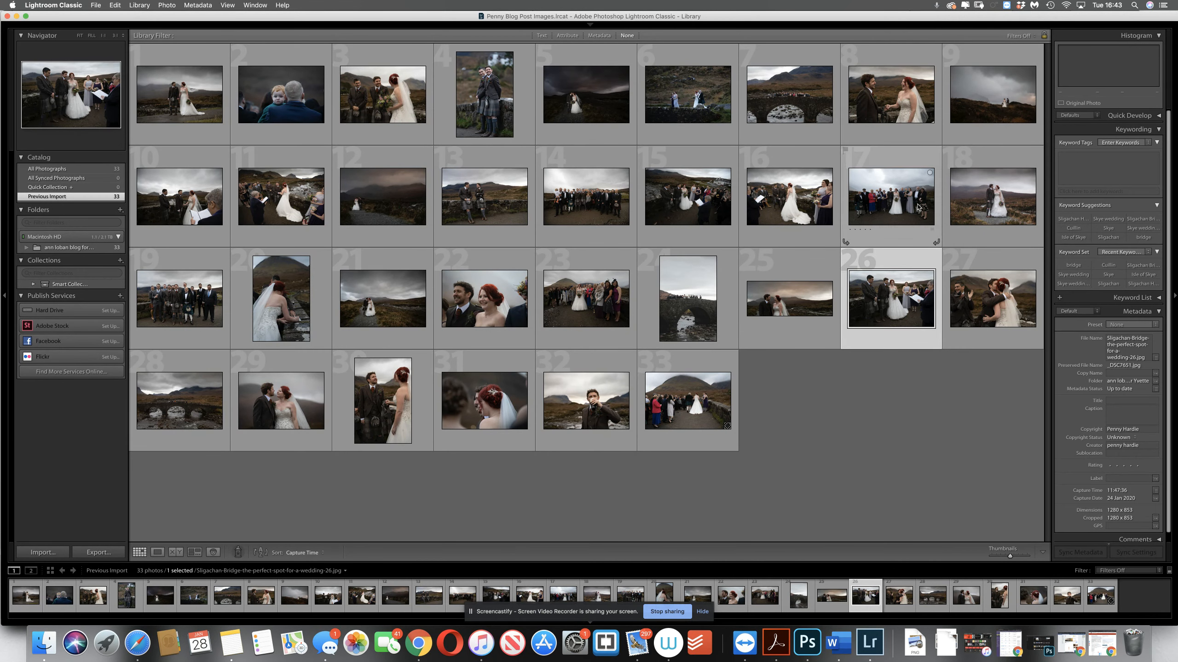
left_click(919, 207)
left_click(769, 207)
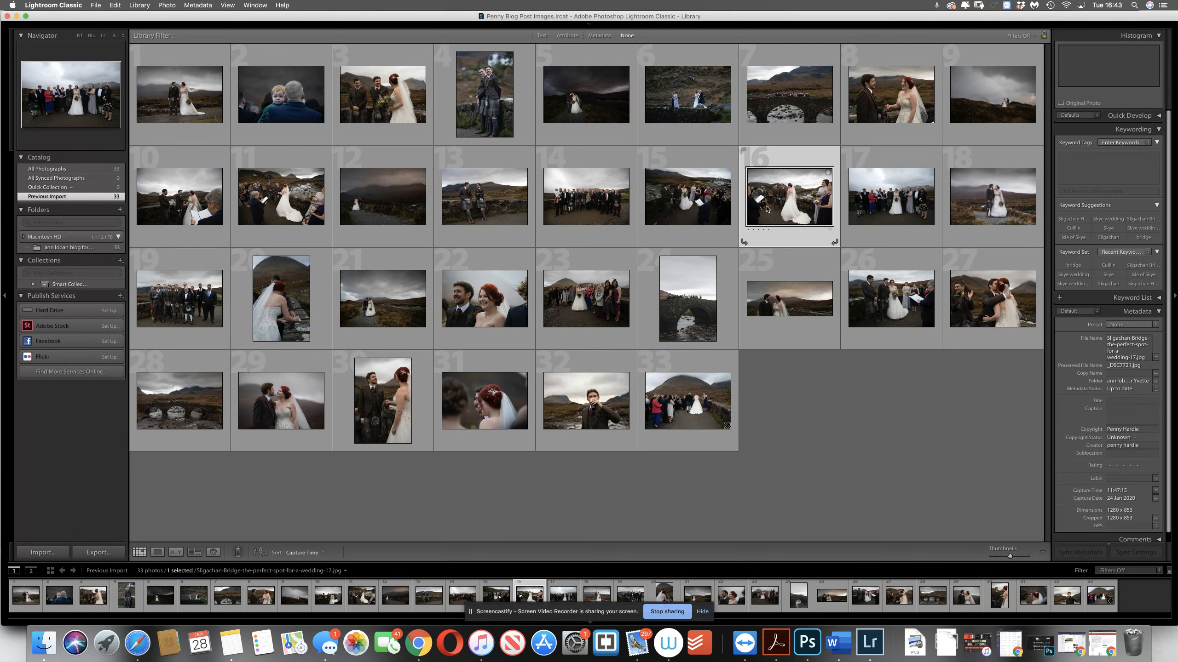
left_click(801, 119)
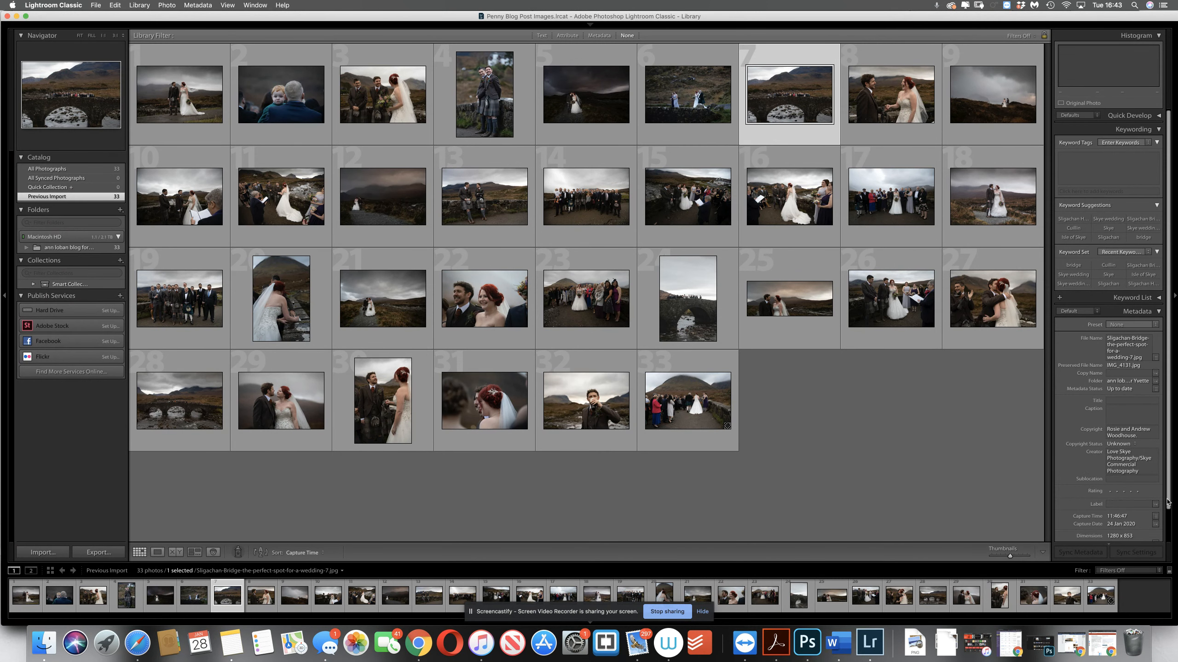
scroll(1167, 502, "down", 3)
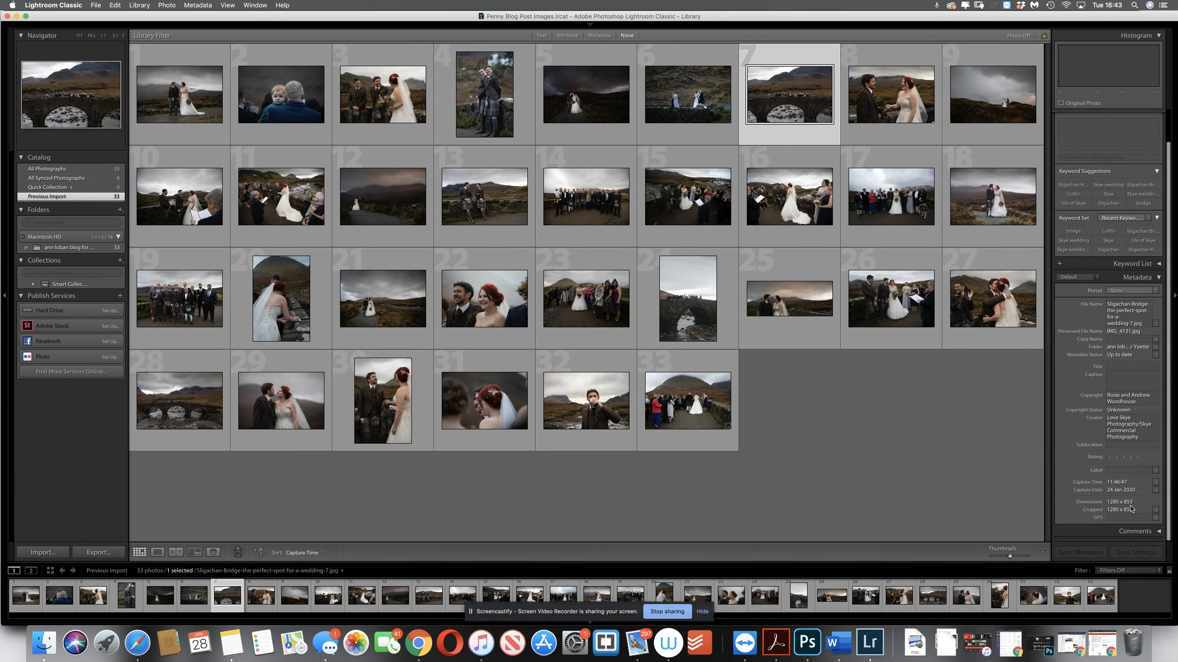
Select all photos in the catalog and open the export settings for them
left_click(114, 6)
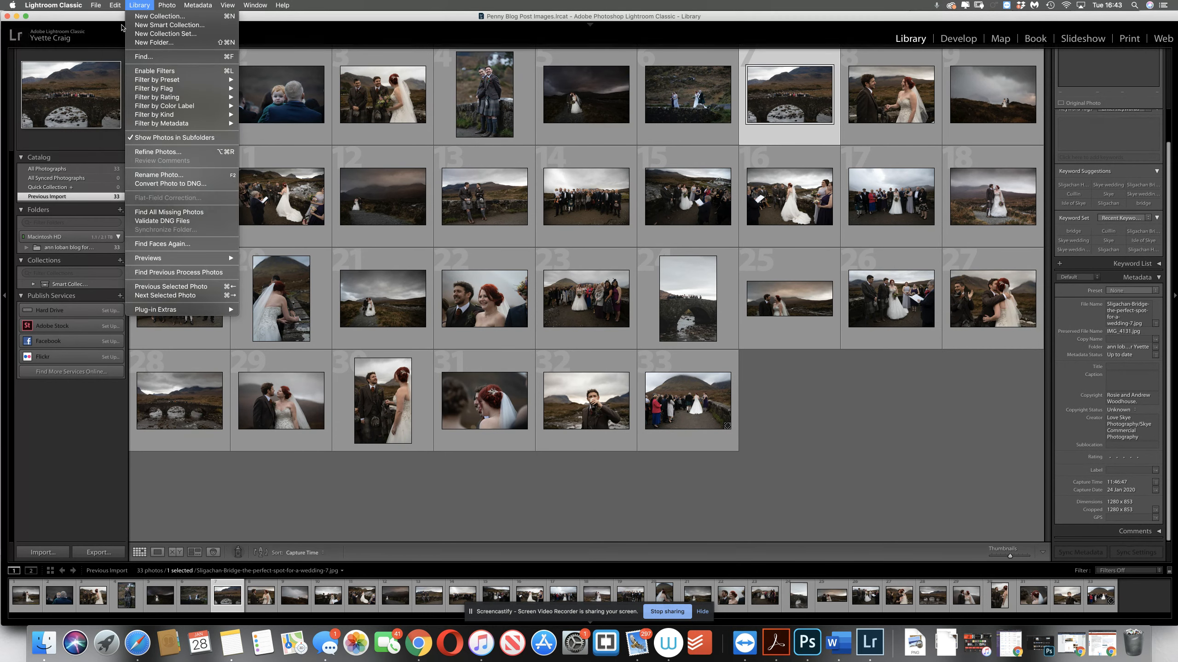
left_click(122, 80)
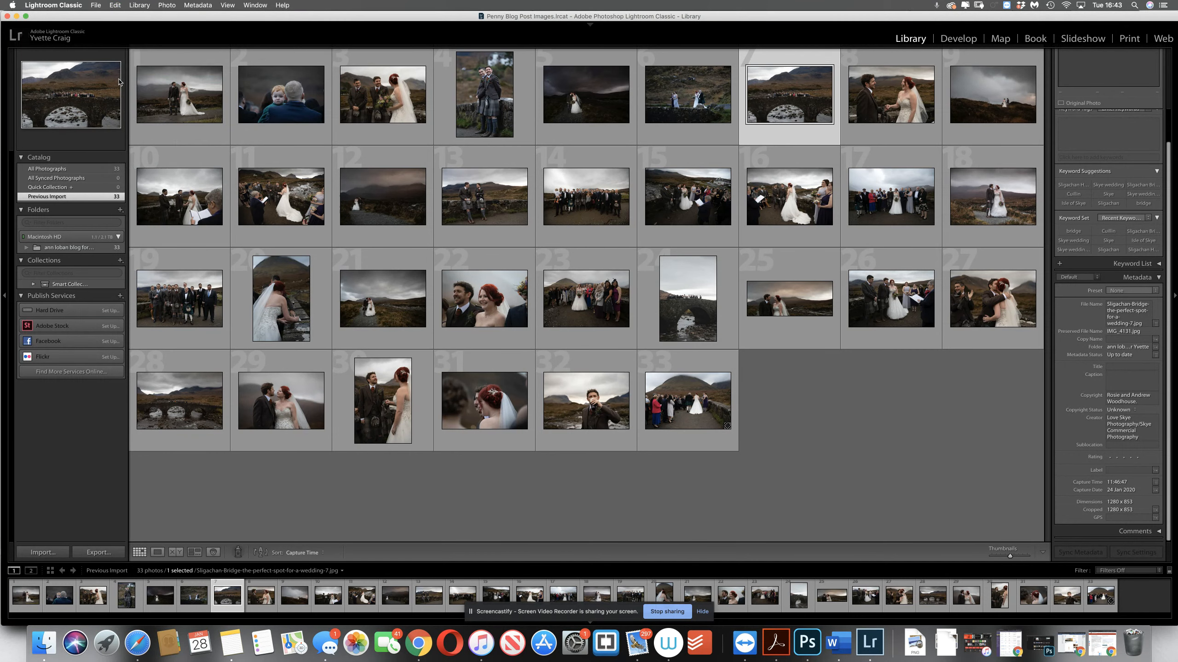
left_click(96, 6)
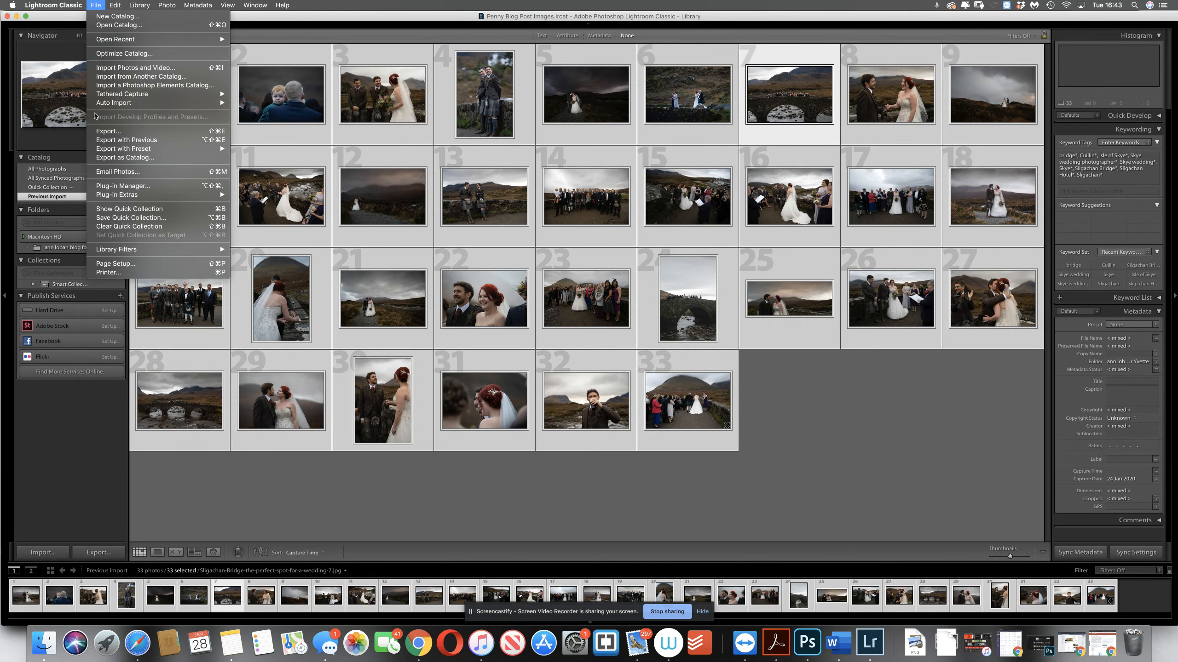
left_click(102, 133)
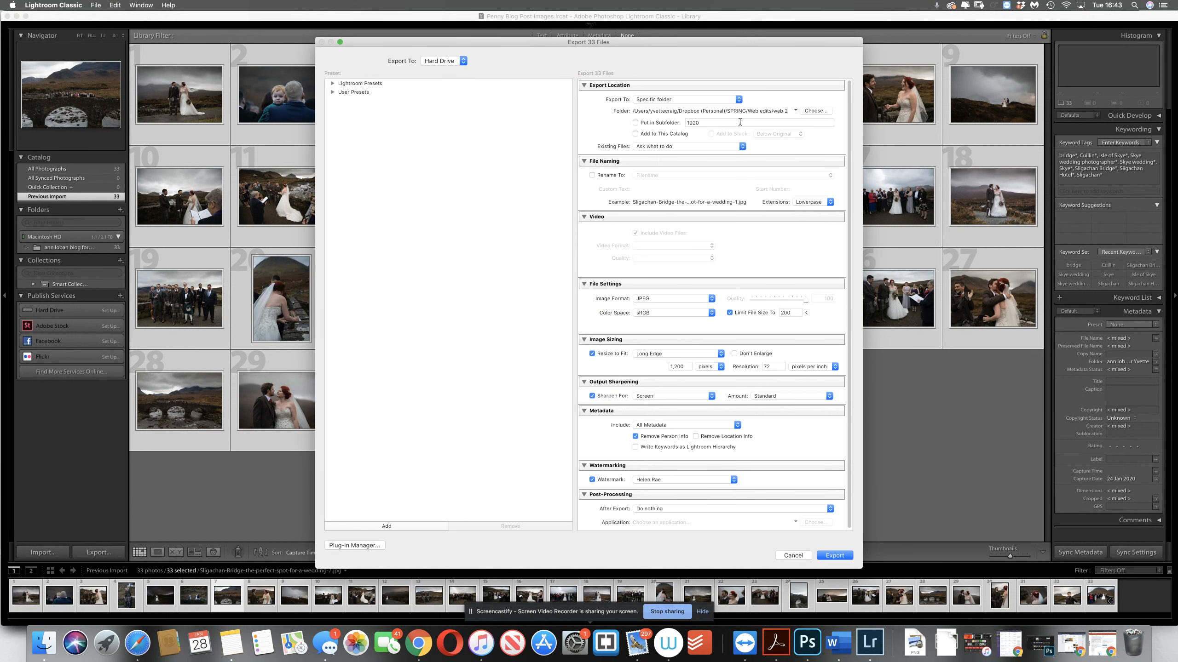
Create a folder named "IMAGE RENAMED" inside the blog post folder in Dropbox and choose it as the export destination
left_click(809, 112)
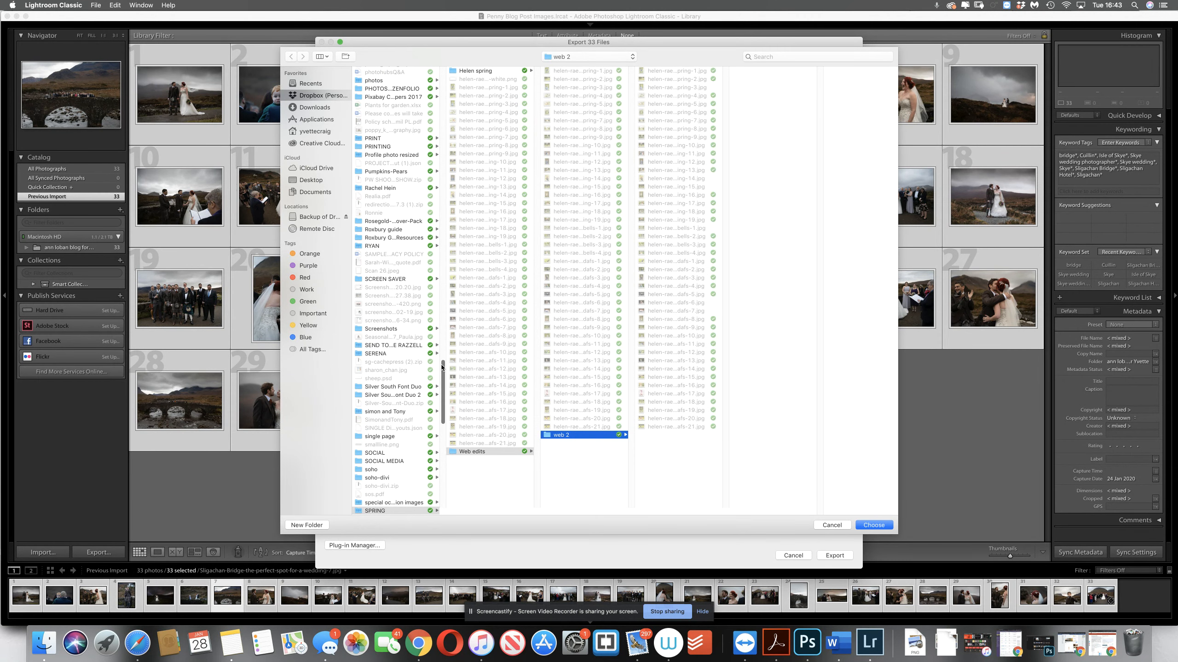
scroll(417, 195, "up", 15)
scroll(446, 116, "up", 20)
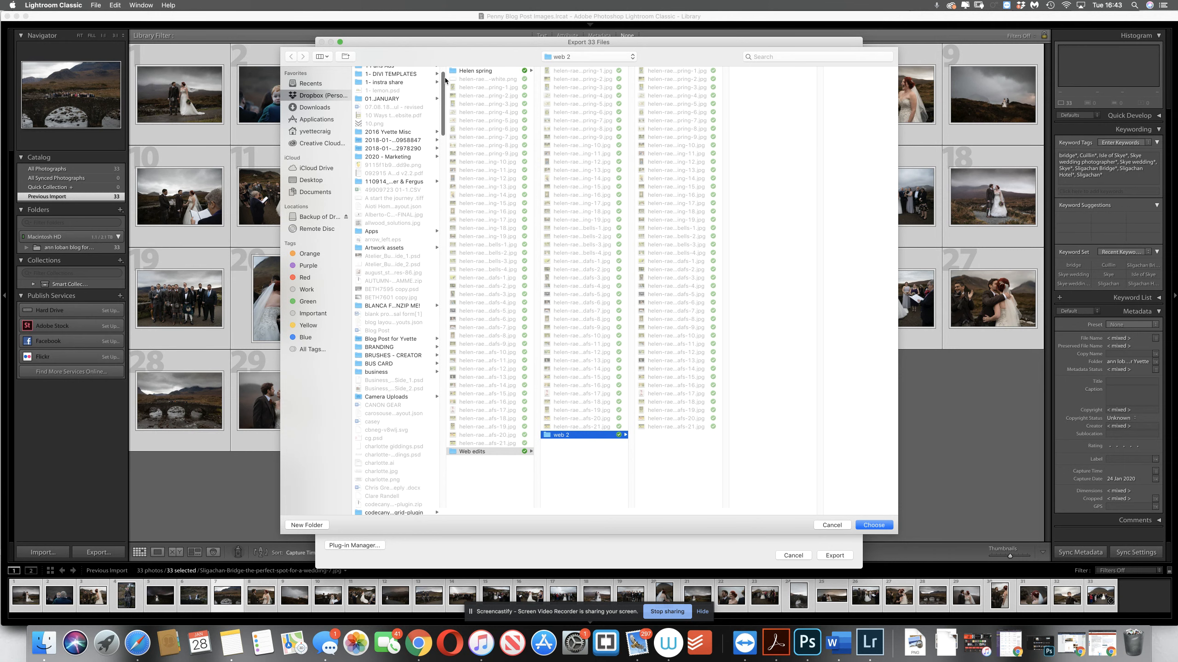
mouse_move(446, 73)
left_mouse_down()
mouse_move(440, 113)
mouse_move(438, 82)
left_mouse_up()
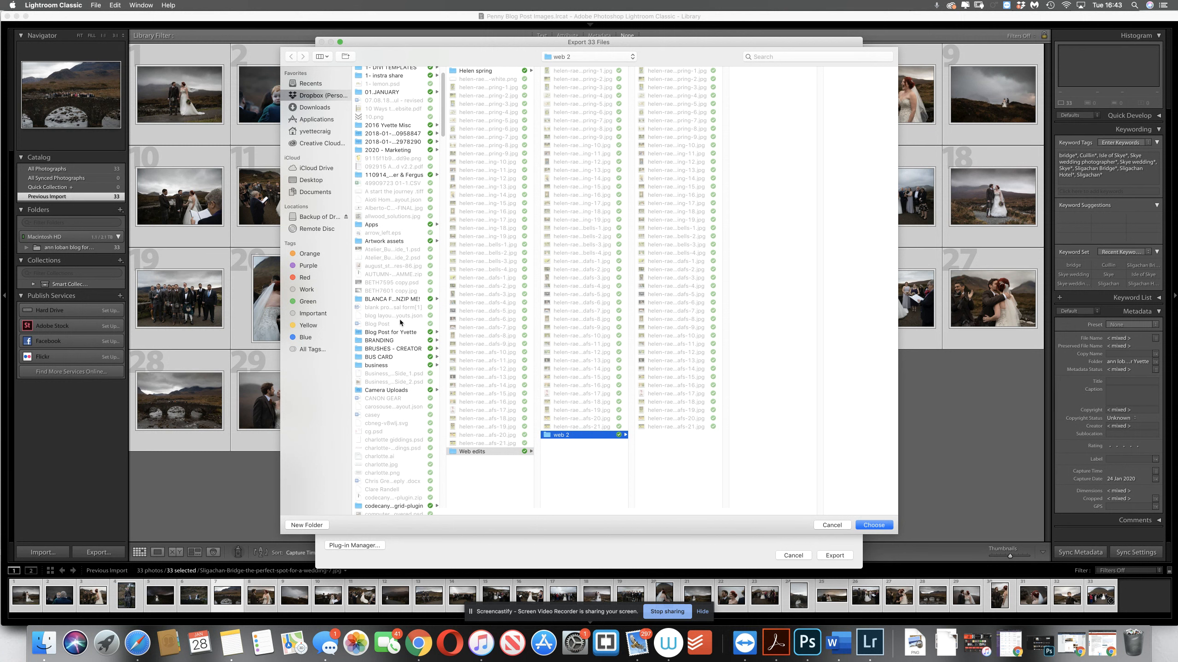
left_click(391, 332)
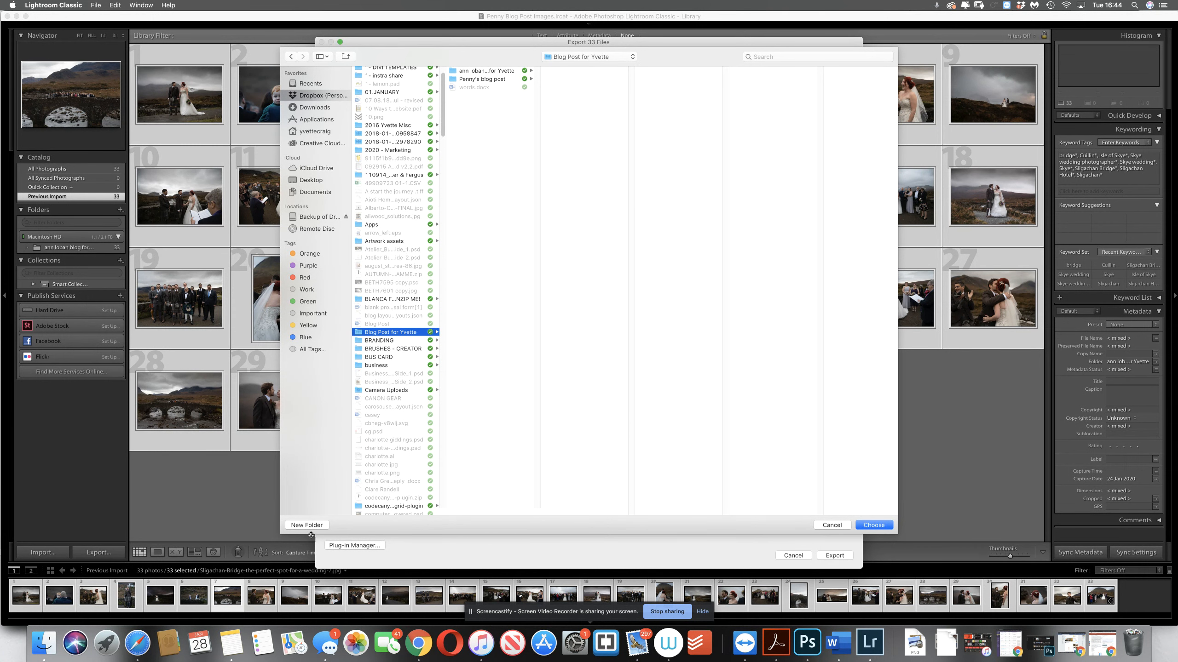
left_click(307, 525)
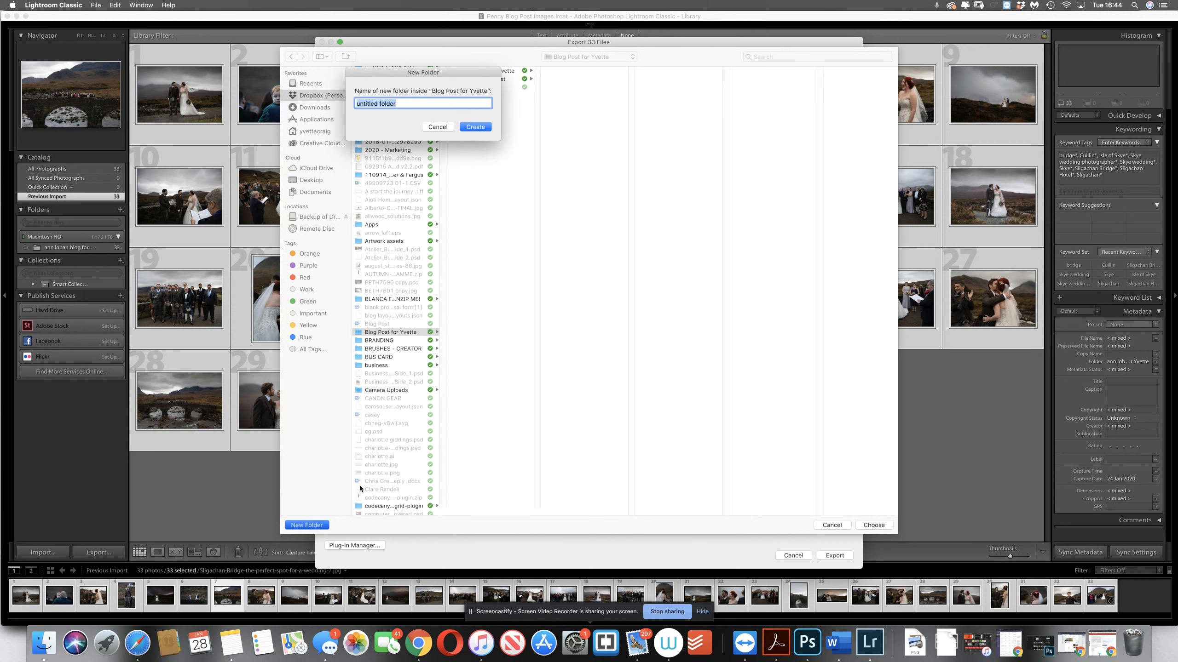
key("BackSpace")
type("IMAGE RENAMED")
left_click(475, 127)
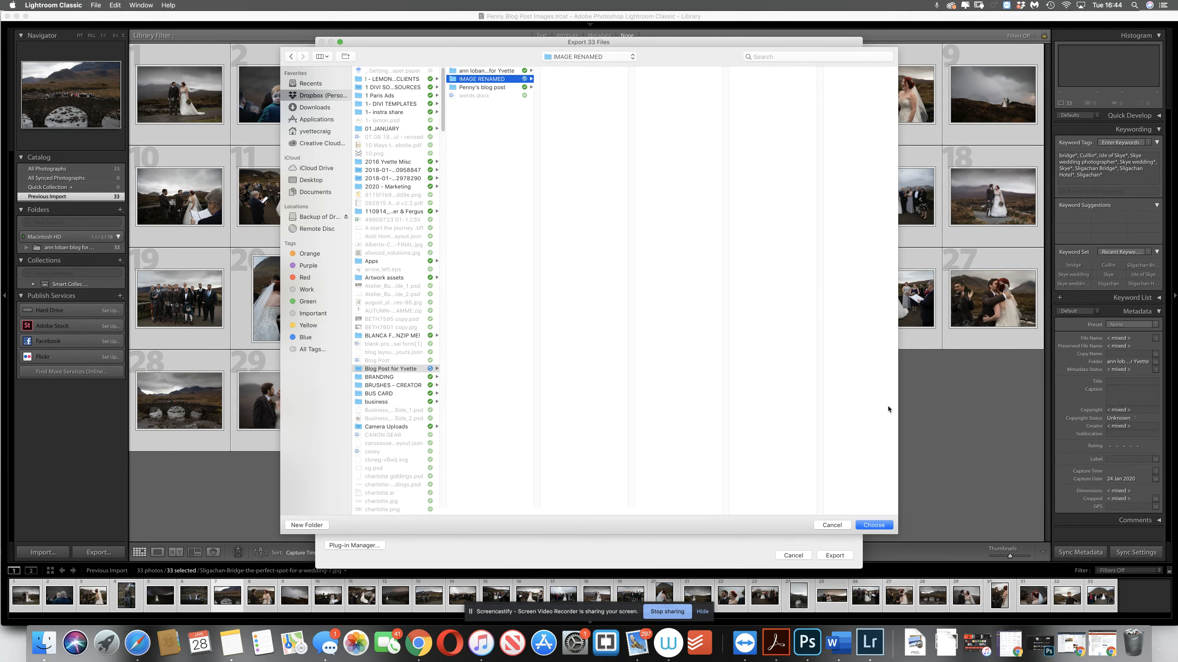
left_click(874, 524)
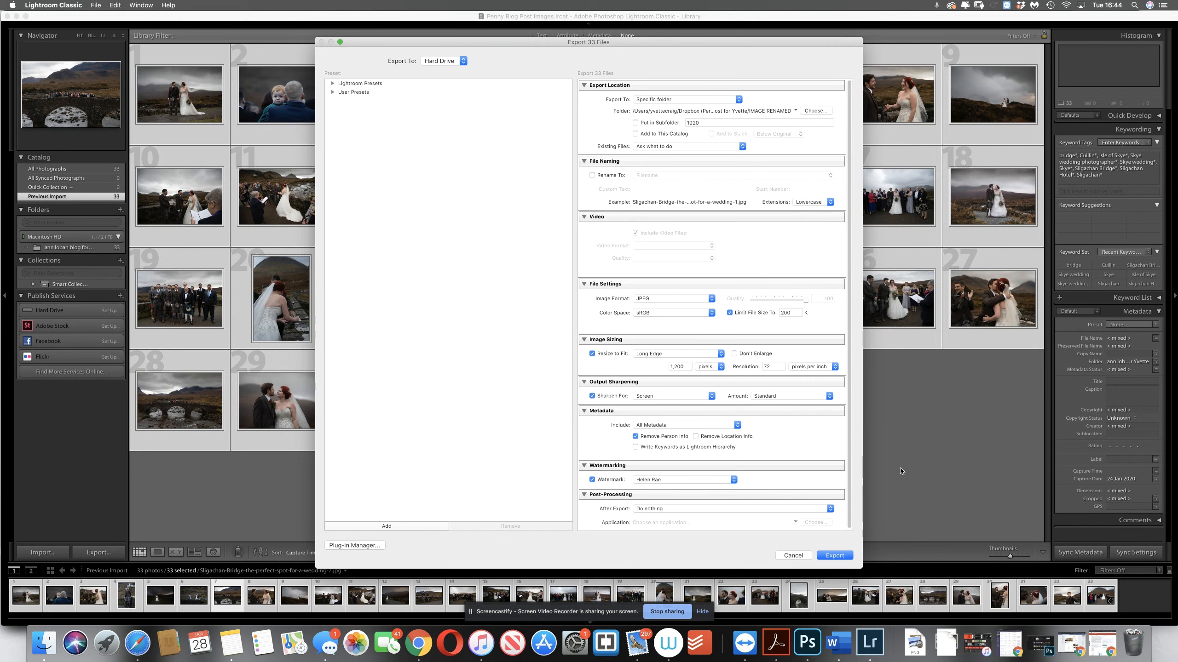
Set the export's long edge to 1280 pixels, turn off Remove Person Info and the watermark, and export the photos
double_click(685, 367)
type("1280")
left_click(635, 437)
left_click(592, 480)
left_click(844, 559)
Switch to Finder and open the IMAGE RENAMED folder inside the blog post folder in Dropbox
left_click(46, 644)
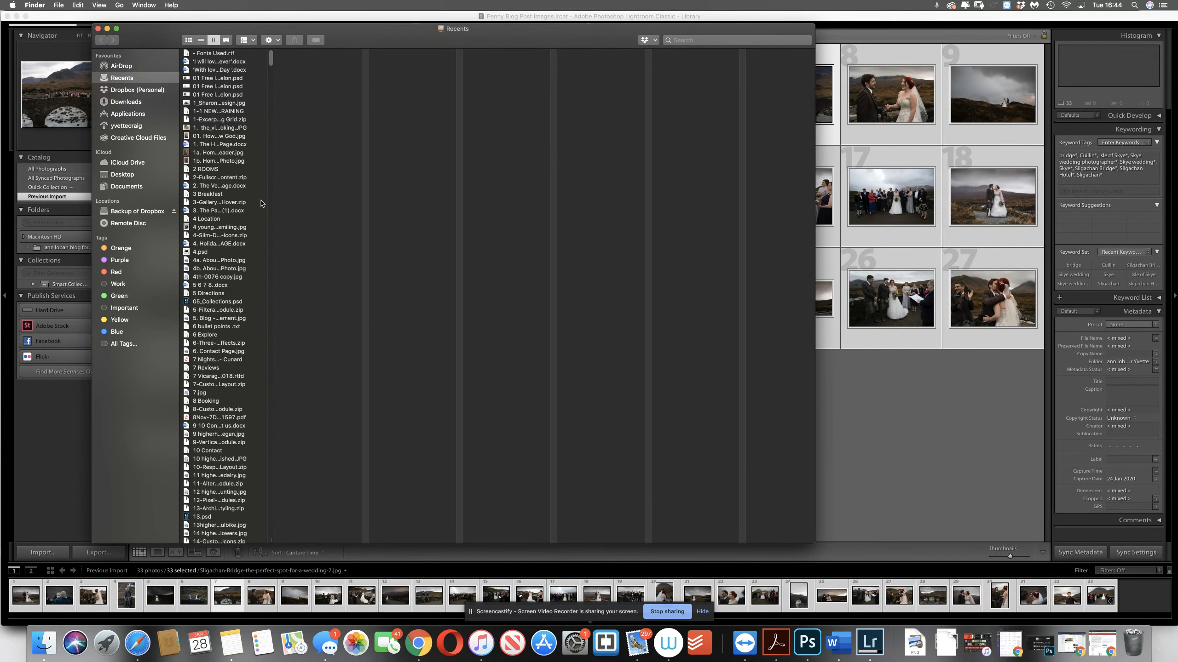
left_click(145, 92)
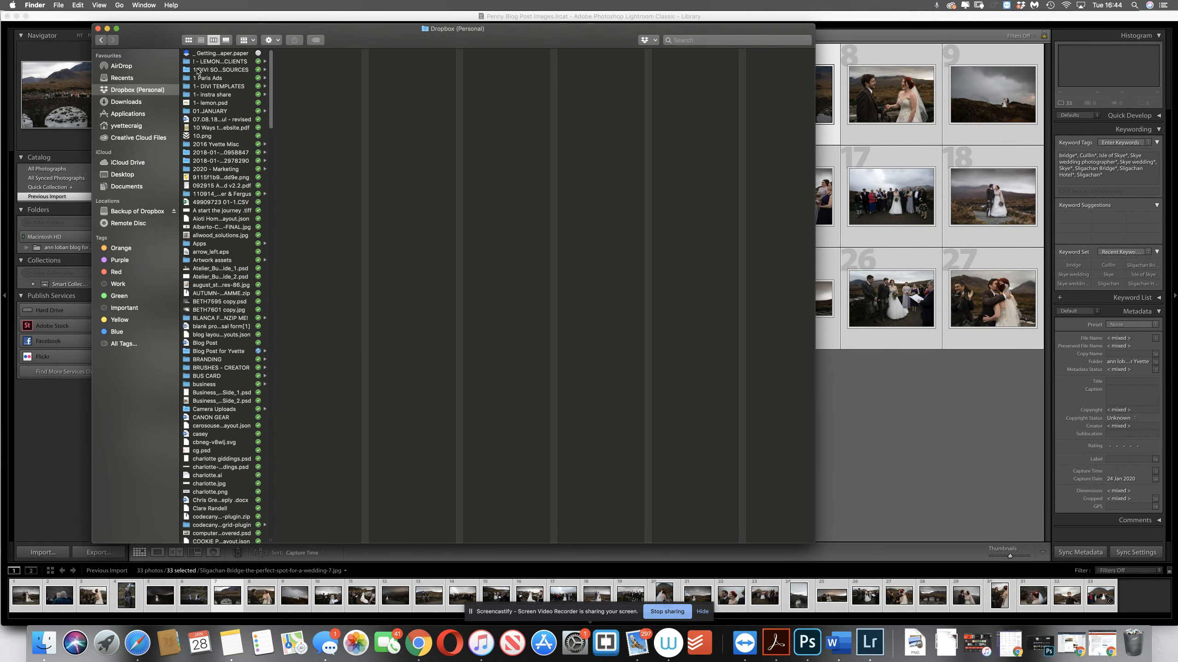
left_click(216, 70)
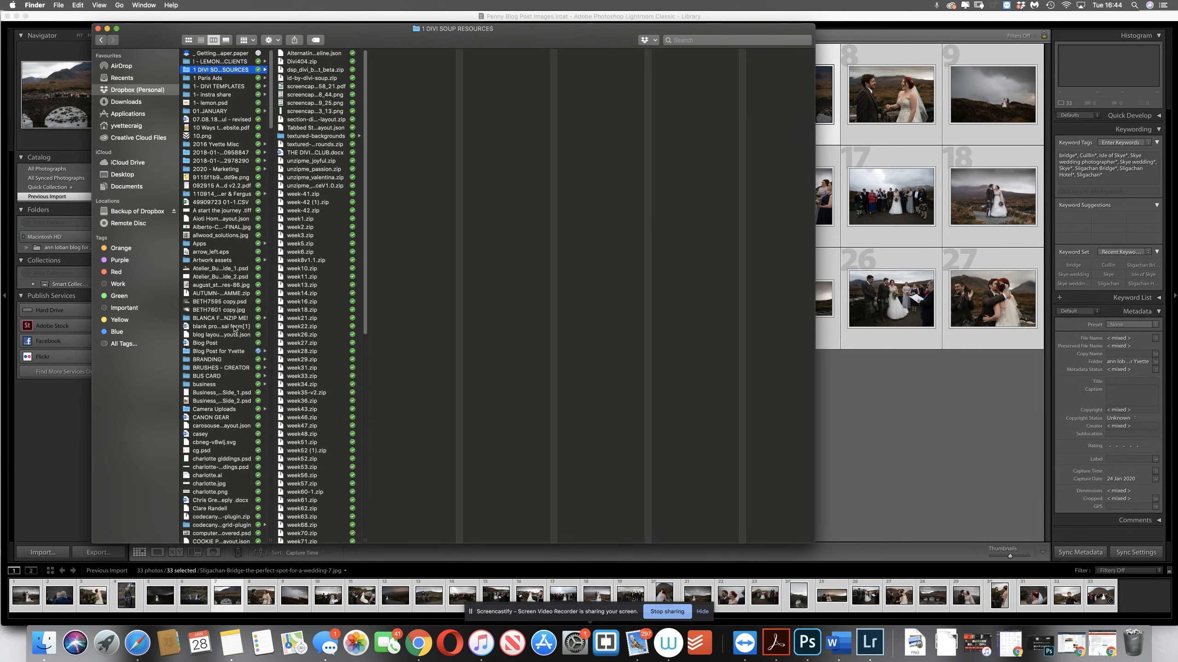
left_click(221, 353)
left_click(331, 62)
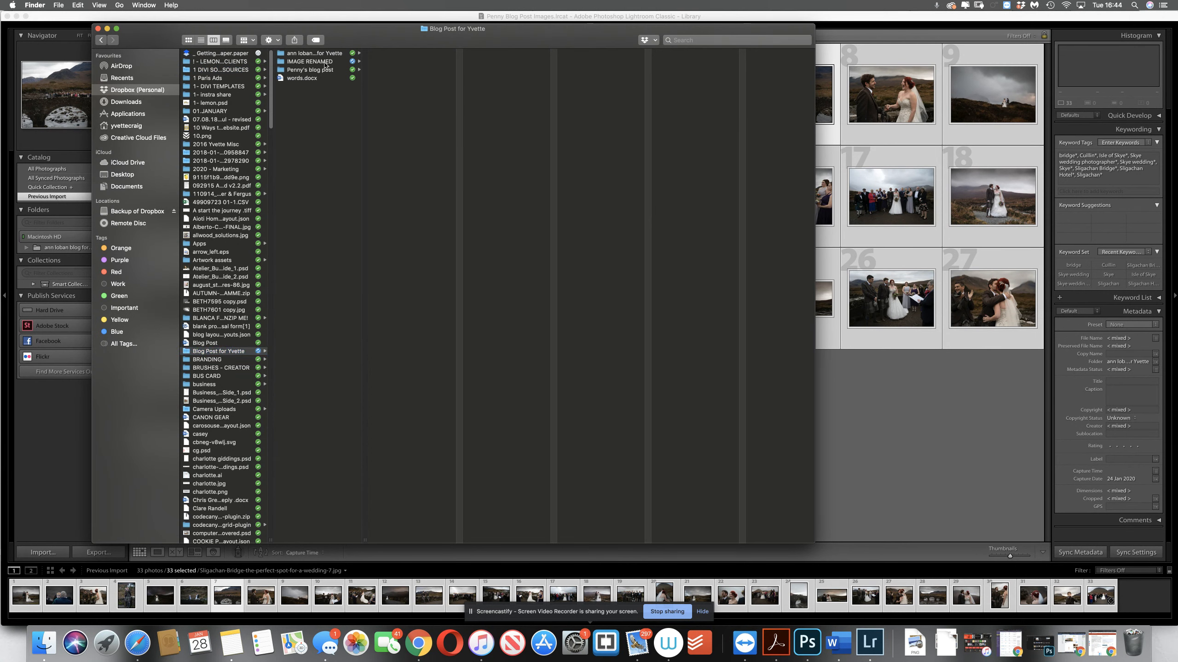
Preview several exported JPEGs in the IMAGE RENAMED folder, including images 1, 3, 5, 7, 11, 13 and 18, to check their names and sizes
left_click(394, 54)
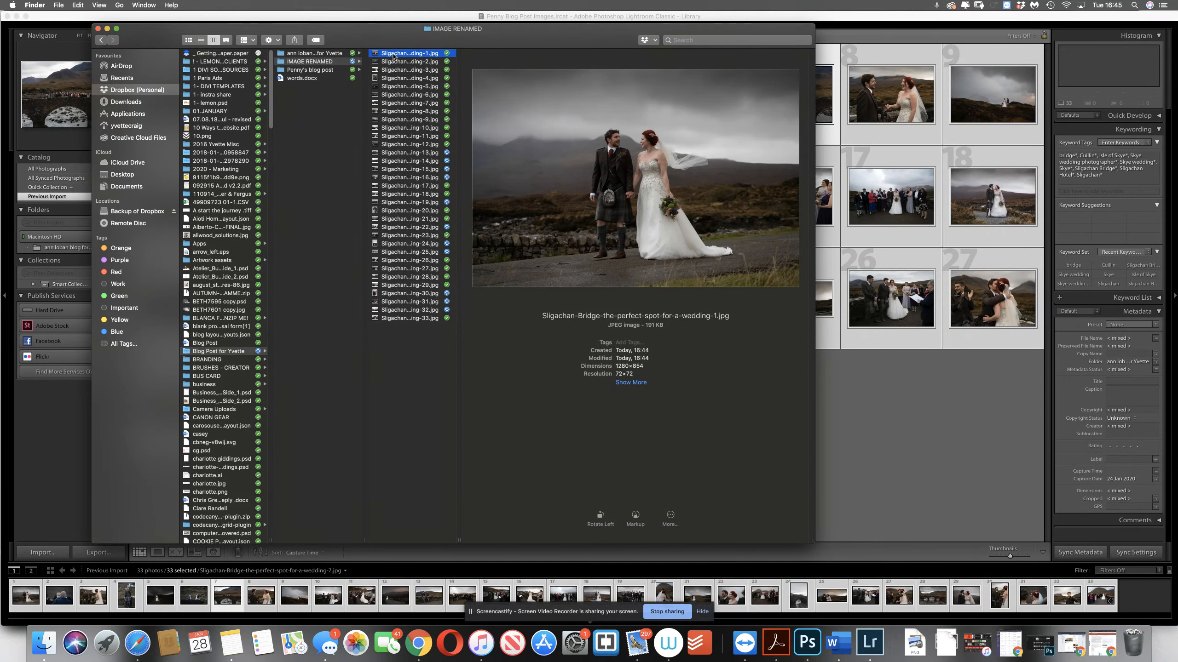
left_click(410, 72)
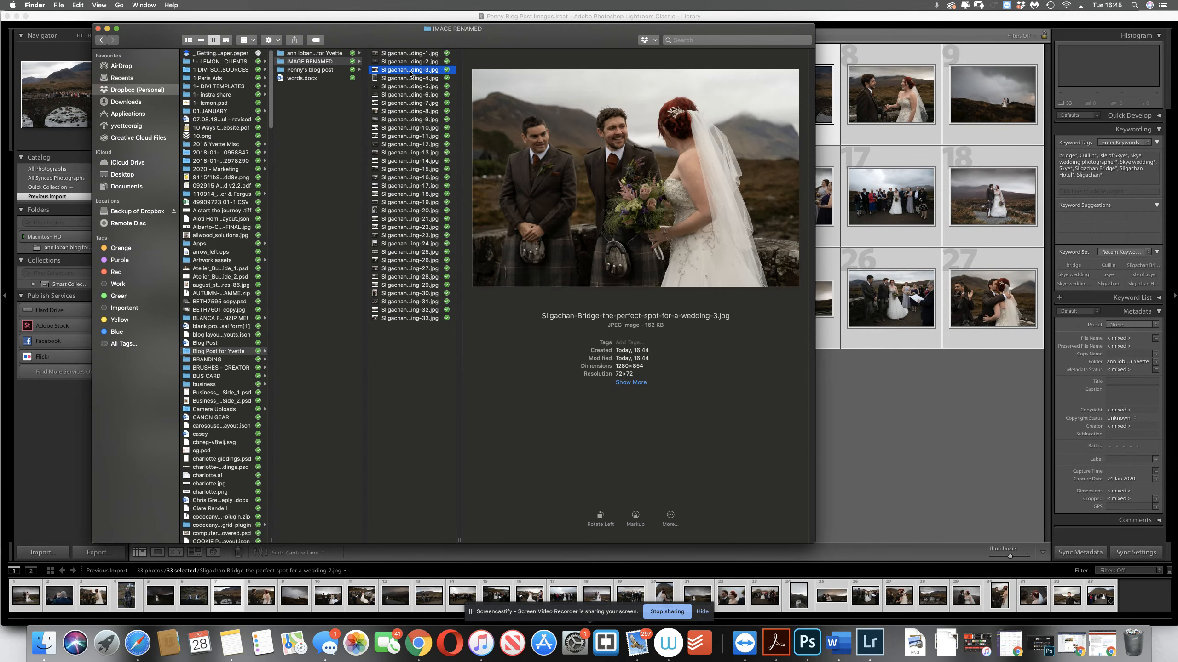
left_click(414, 88)
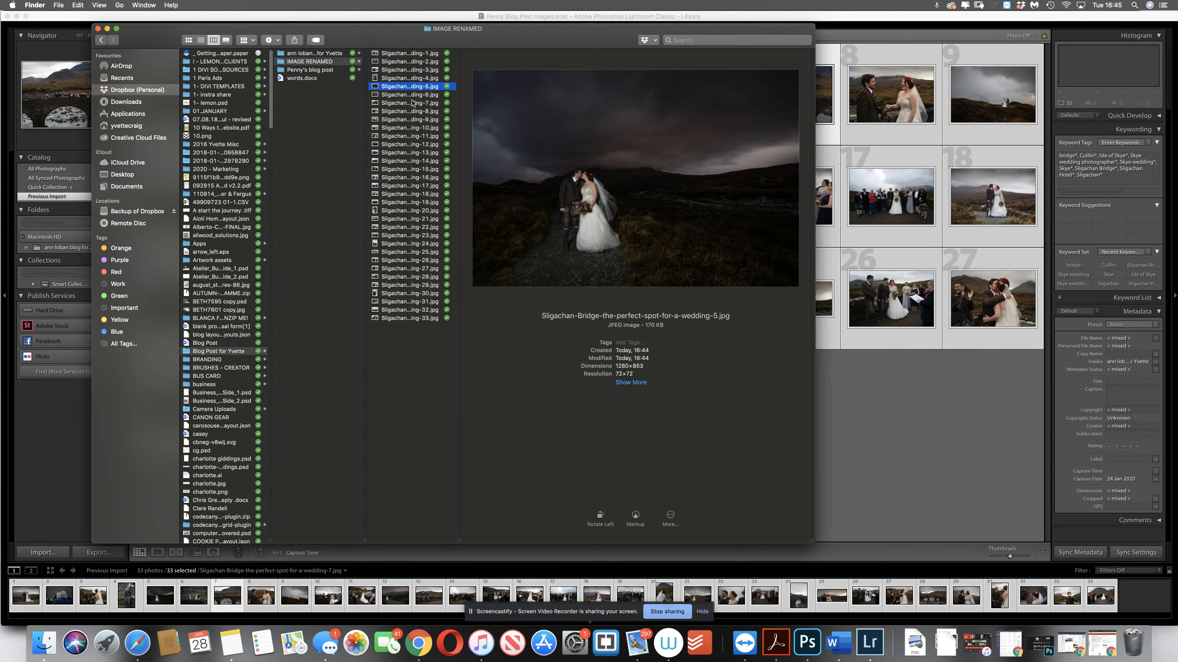
left_click(409, 105)
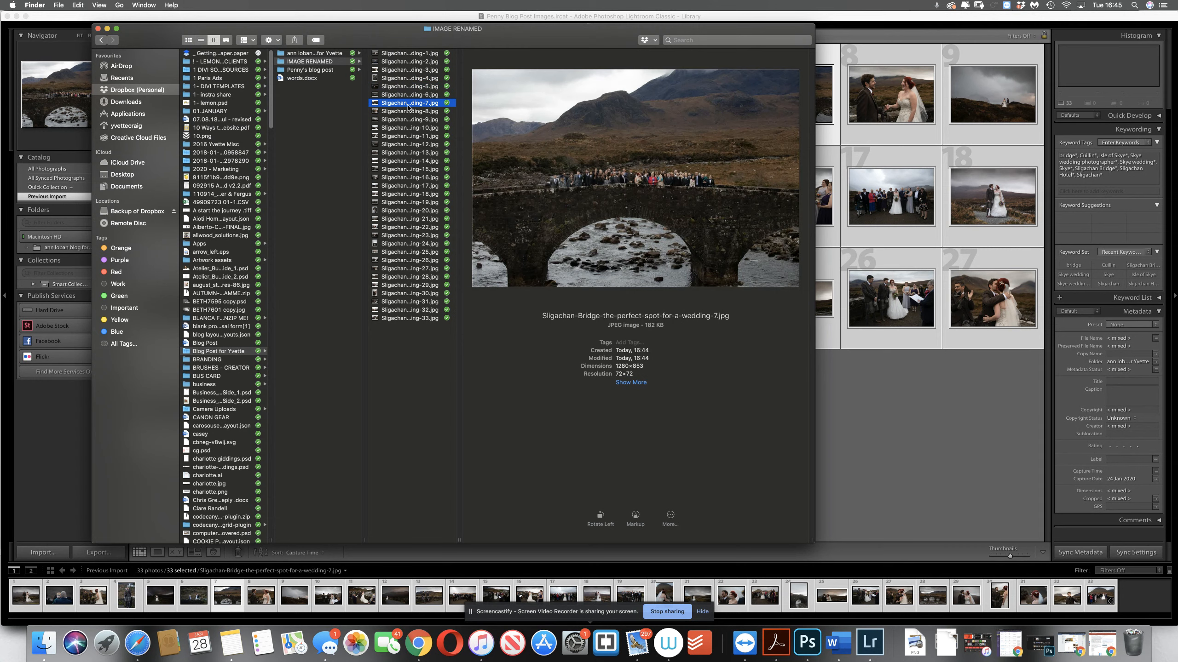
left_click(412, 135)
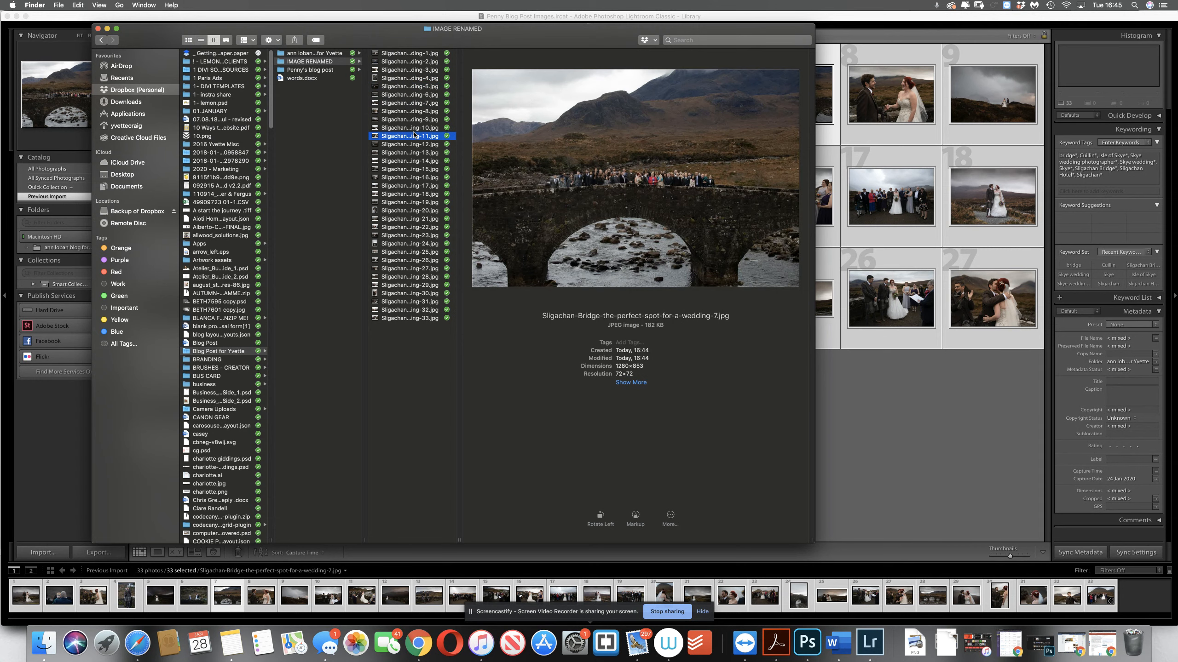
left_click(412, 153)
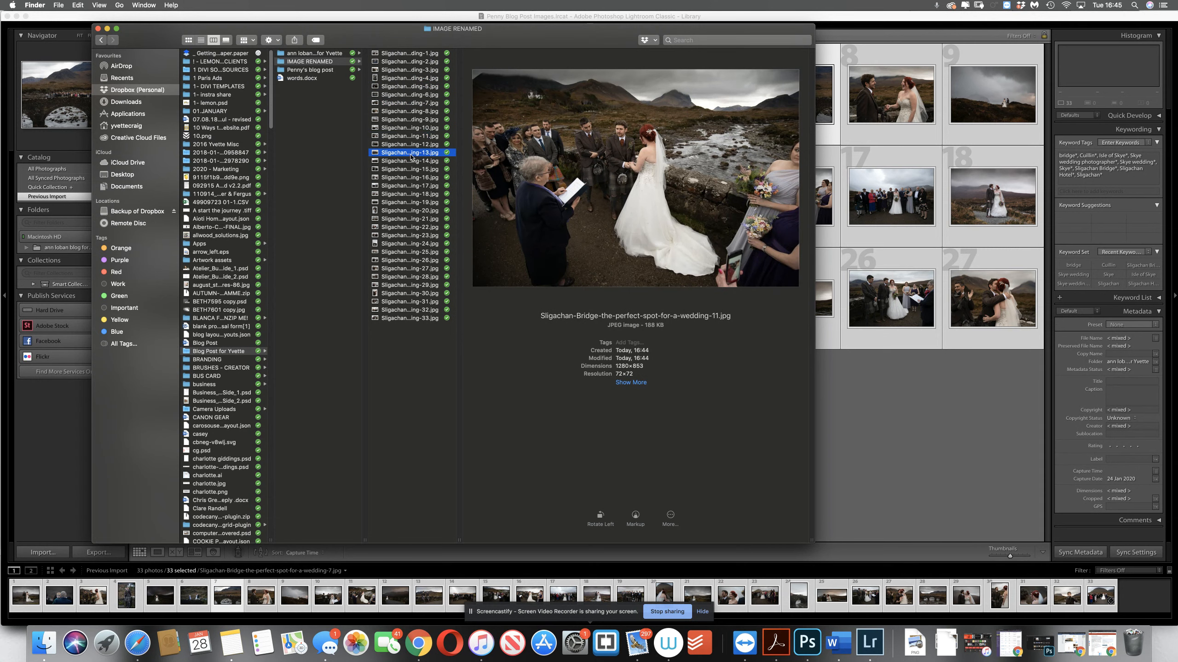
left_click(415, 193)
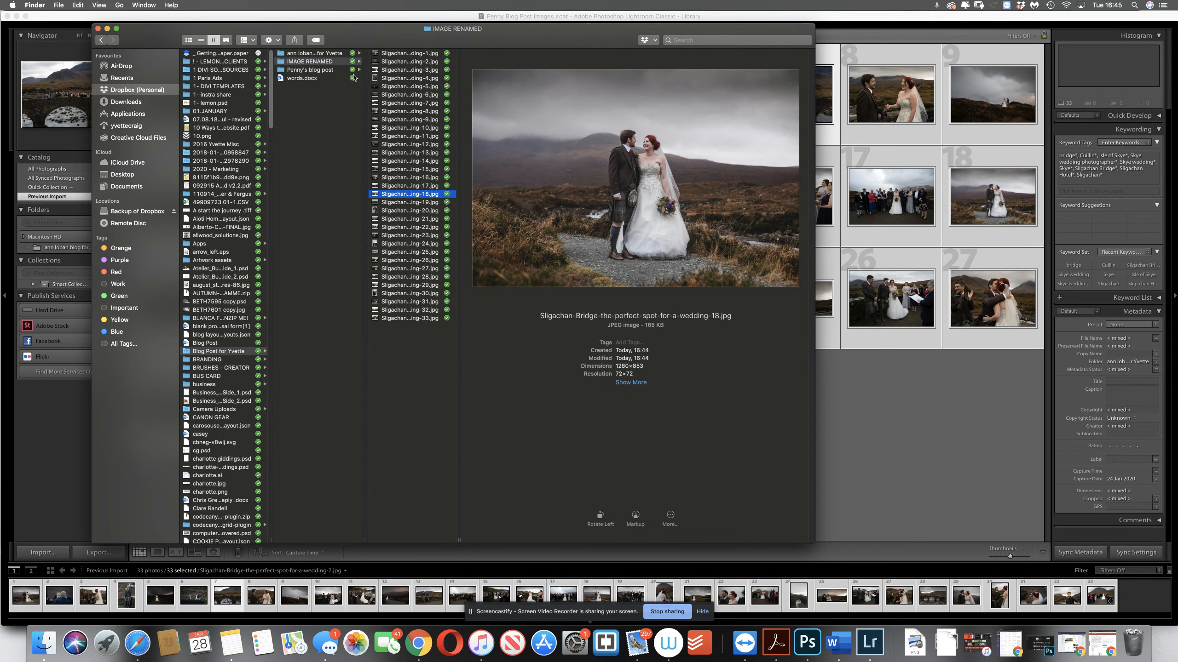
Preview exported image 1, then images 1, 4, 6, 9 and 11 in the original photos folder, to compare file sizes and resolution
left_click(405, 55)
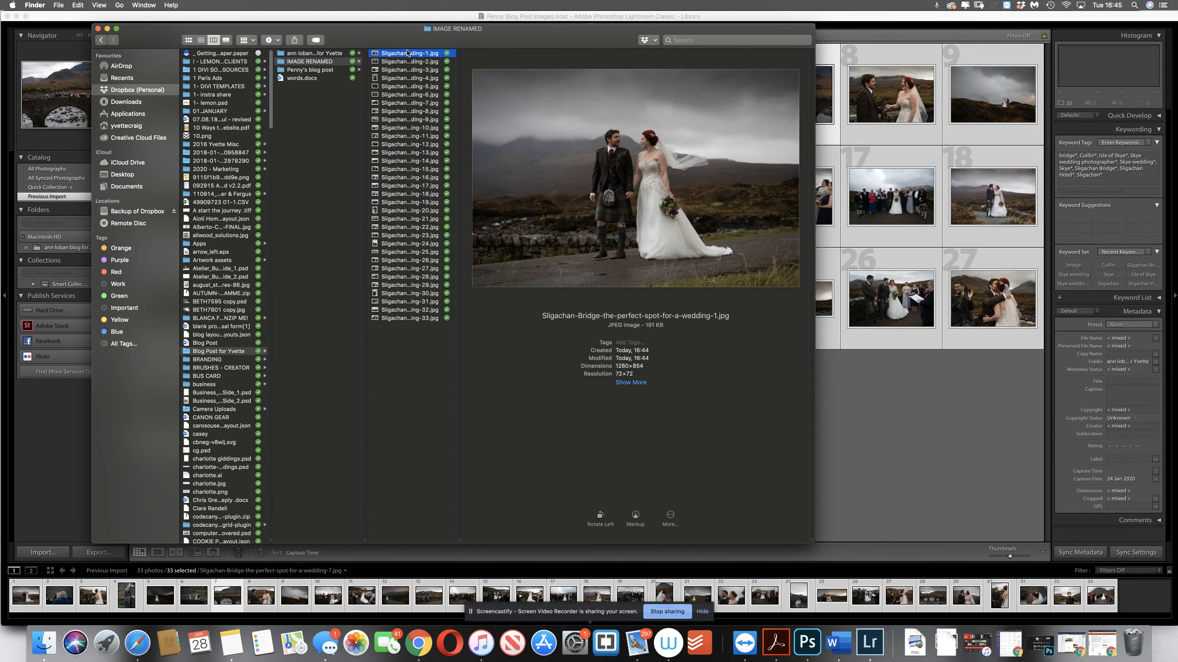
left_click(337, 53)
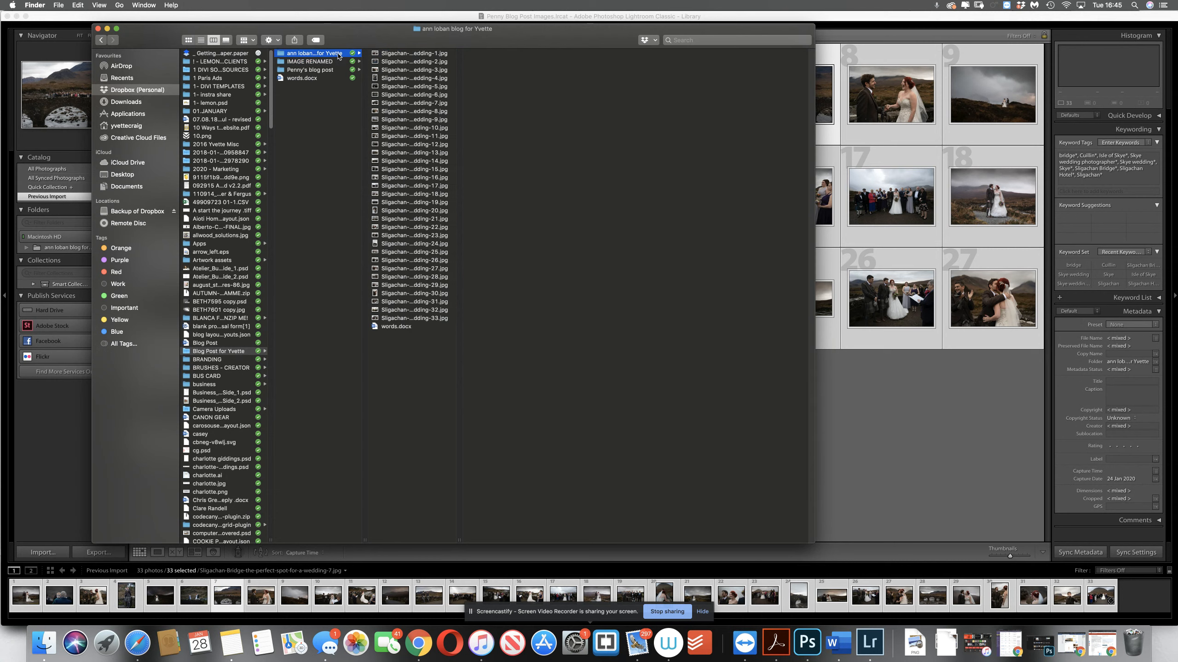
left_click(402, 53)
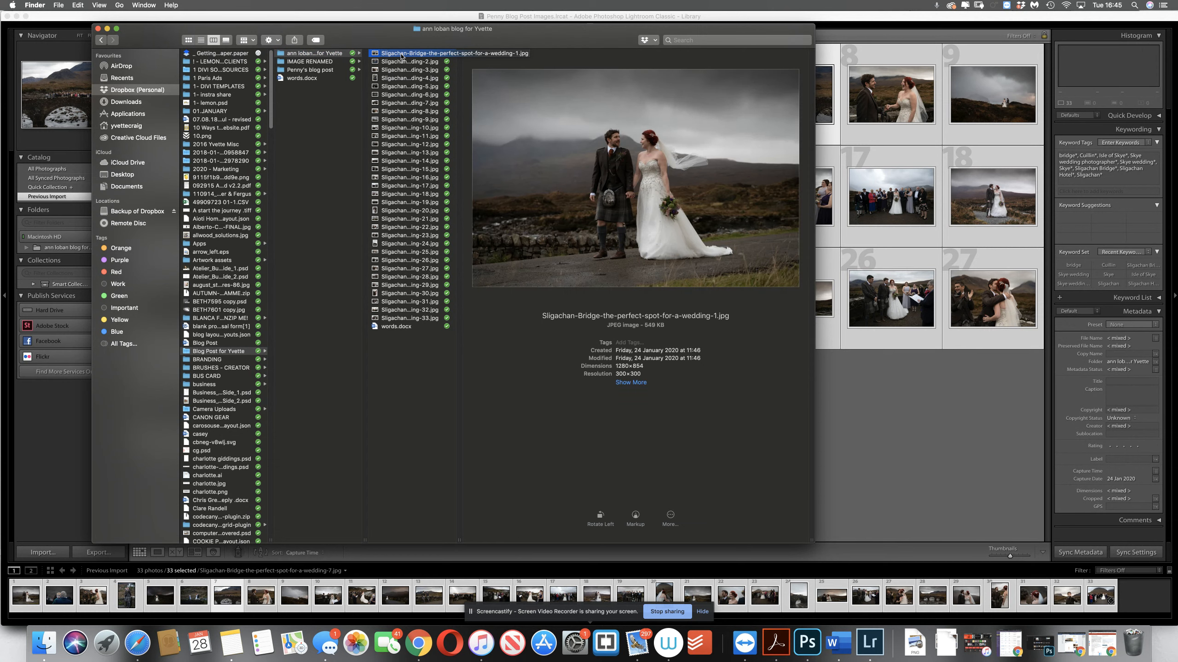
left_click(424, 78)
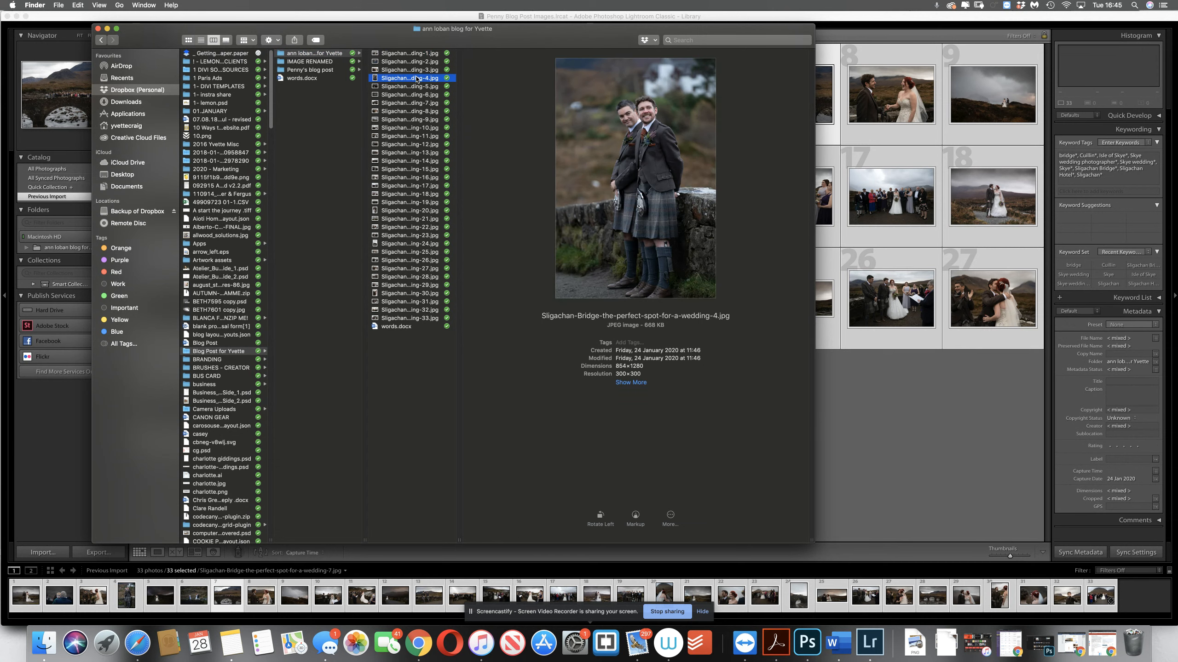
left_click(414, 95)
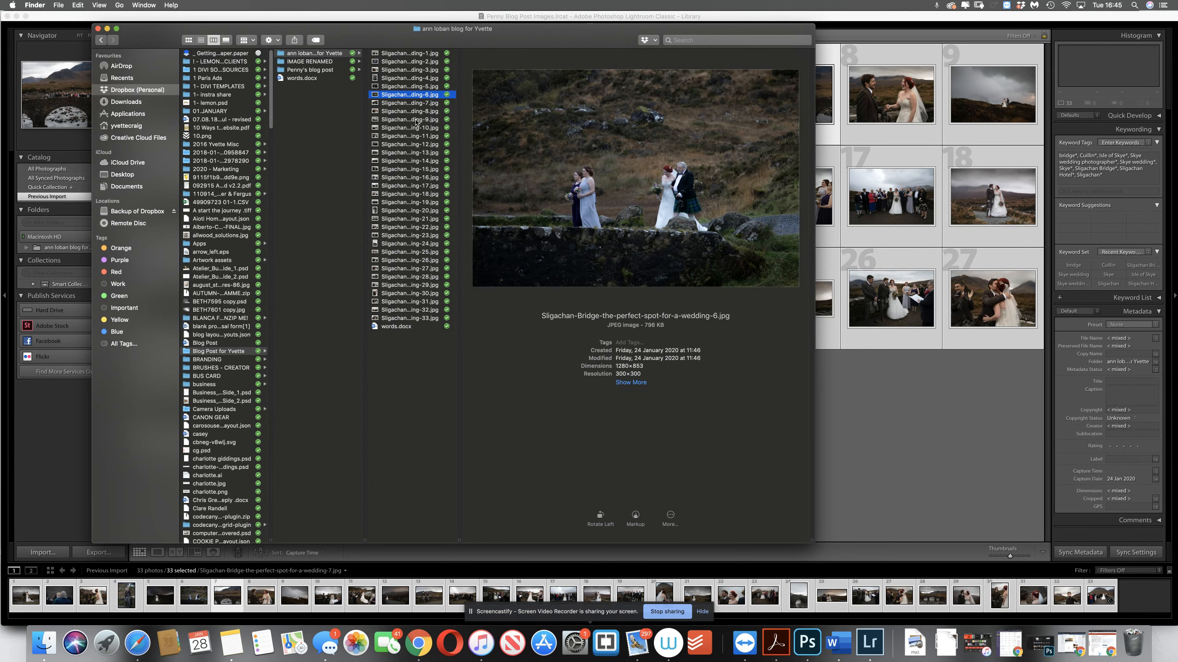
left_click(416, 120)
left_click(414, 139)
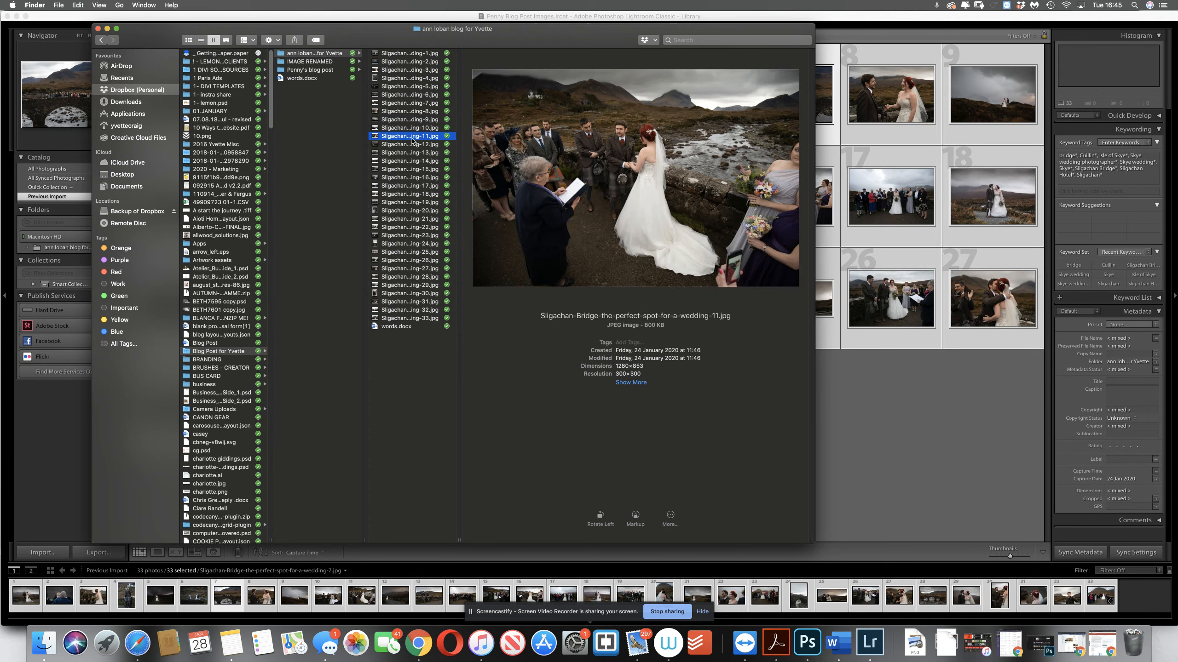
Preview exported images across the IMAGE RENAMED folder, including 1, 9, 11, 16, 23 and 27, to compare their file sizes with the originals
left_click(317, 62)
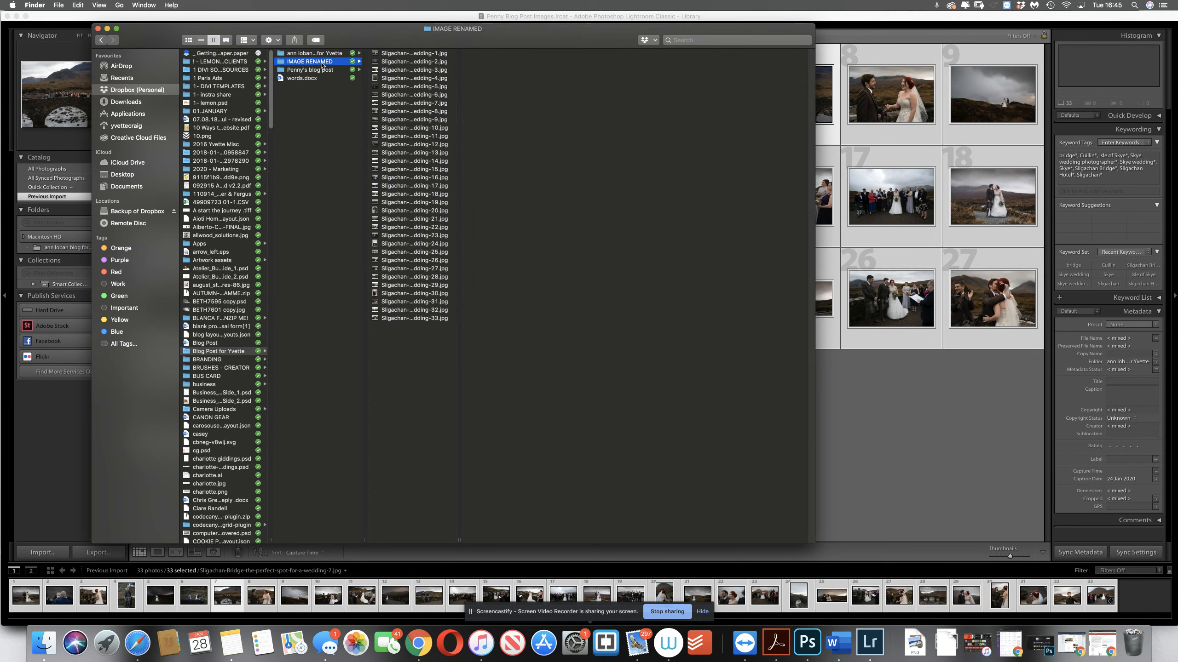
left_click(395, 54)
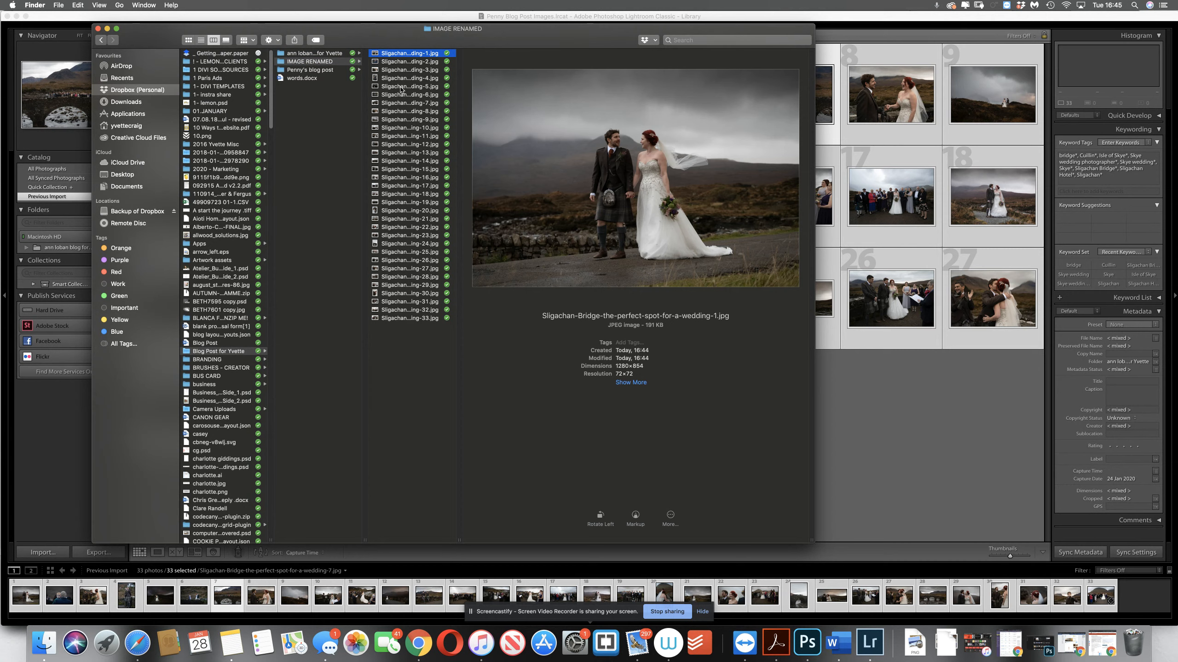
left_click(401, 87)
left_click(407, 119)
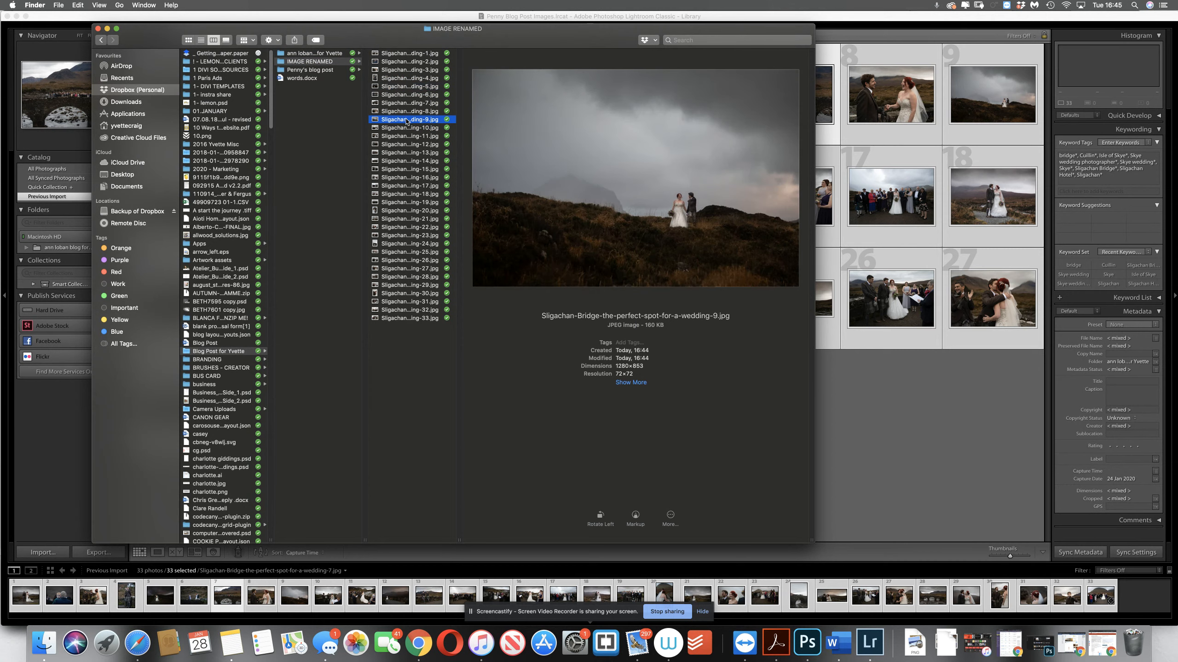
left_click(408, 136)
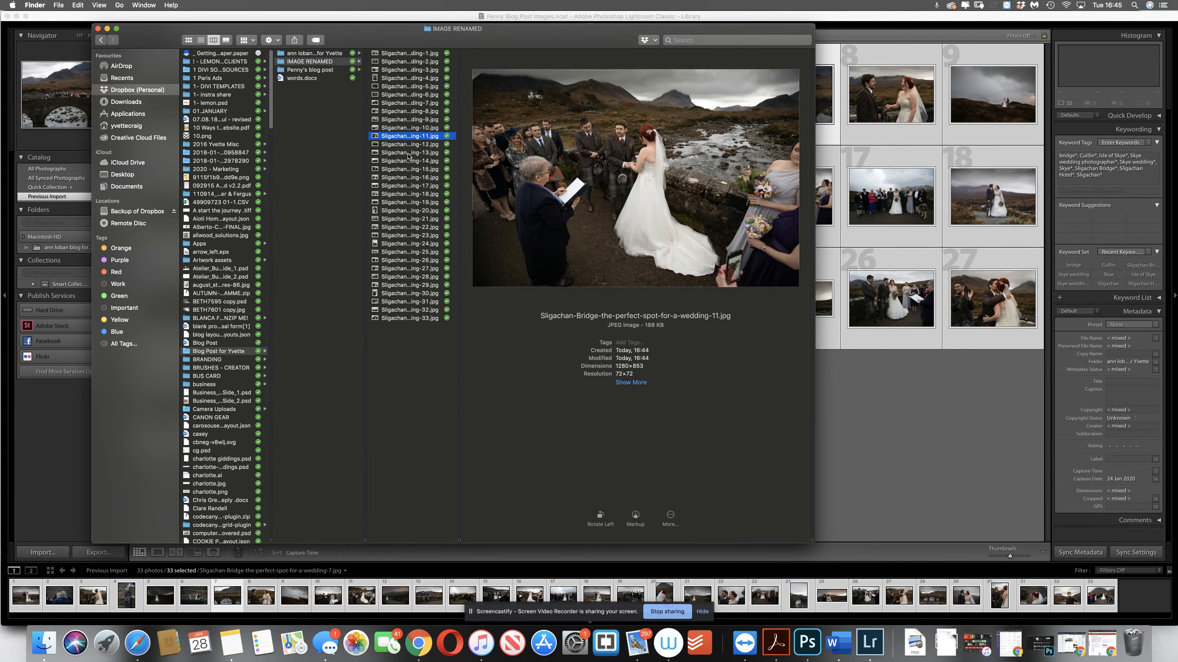
left_click(407, 154)
left_click(408, 177)
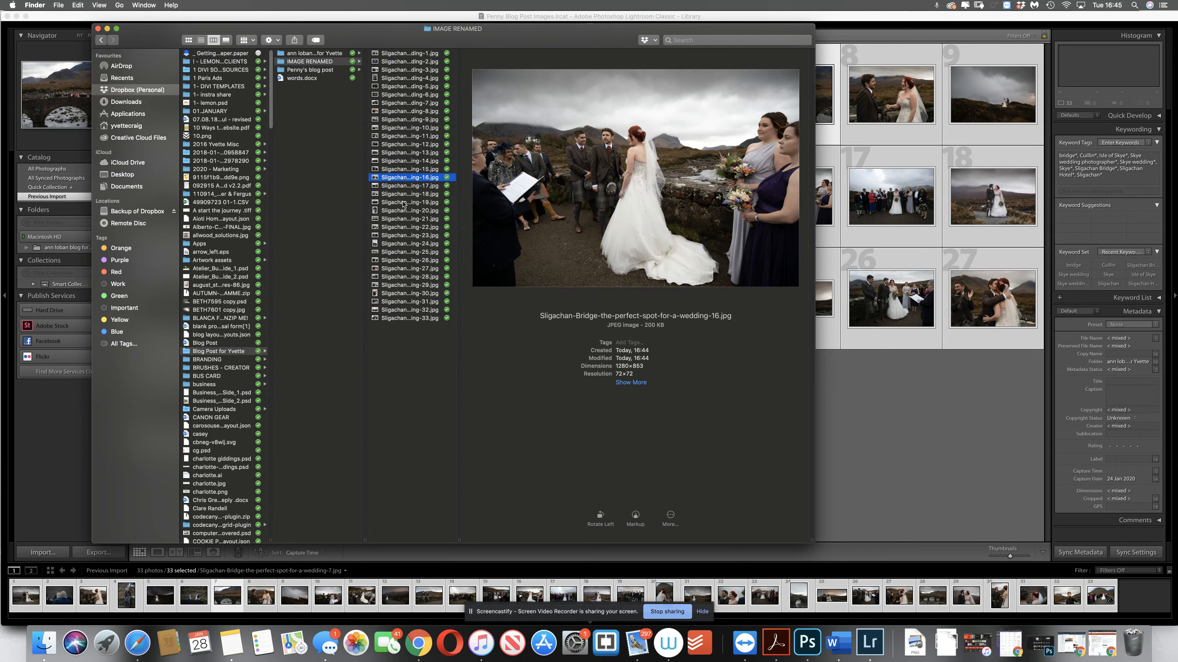
left_click(404, 203)
left_click(402, 235)
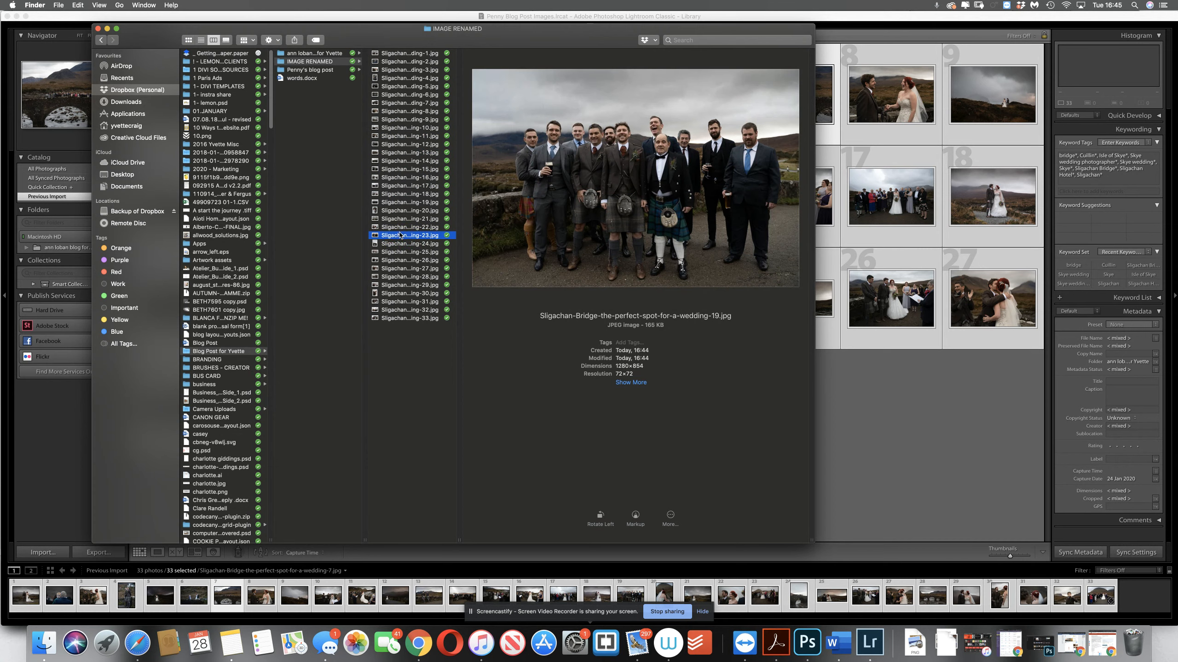
left_click(408, 261)
left_click(407, 269)
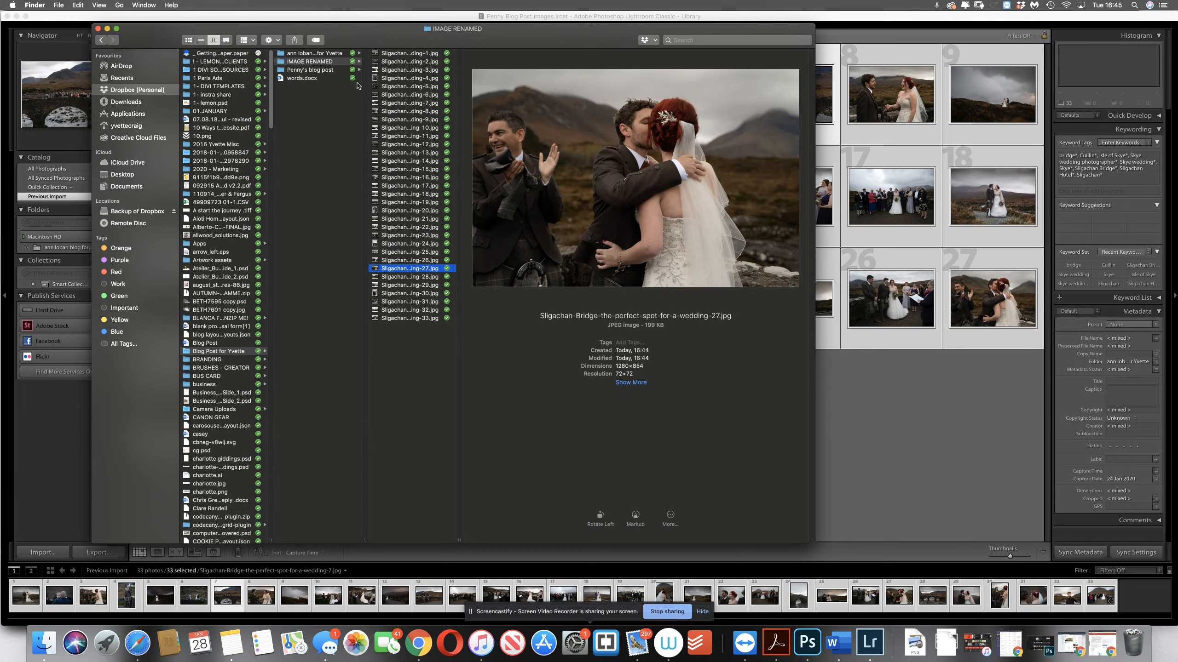
Switch to Chrome and open tinypng.com in a new tab
left_click_drag(383, 40, 578, 36)
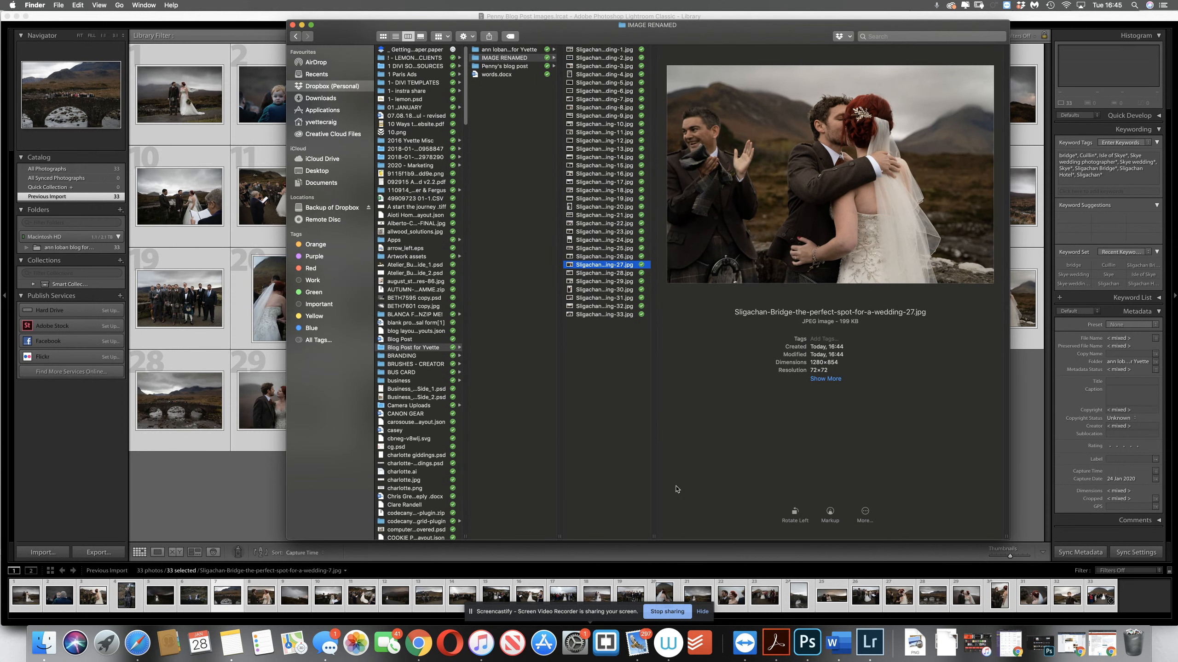
left_click(419, 643)
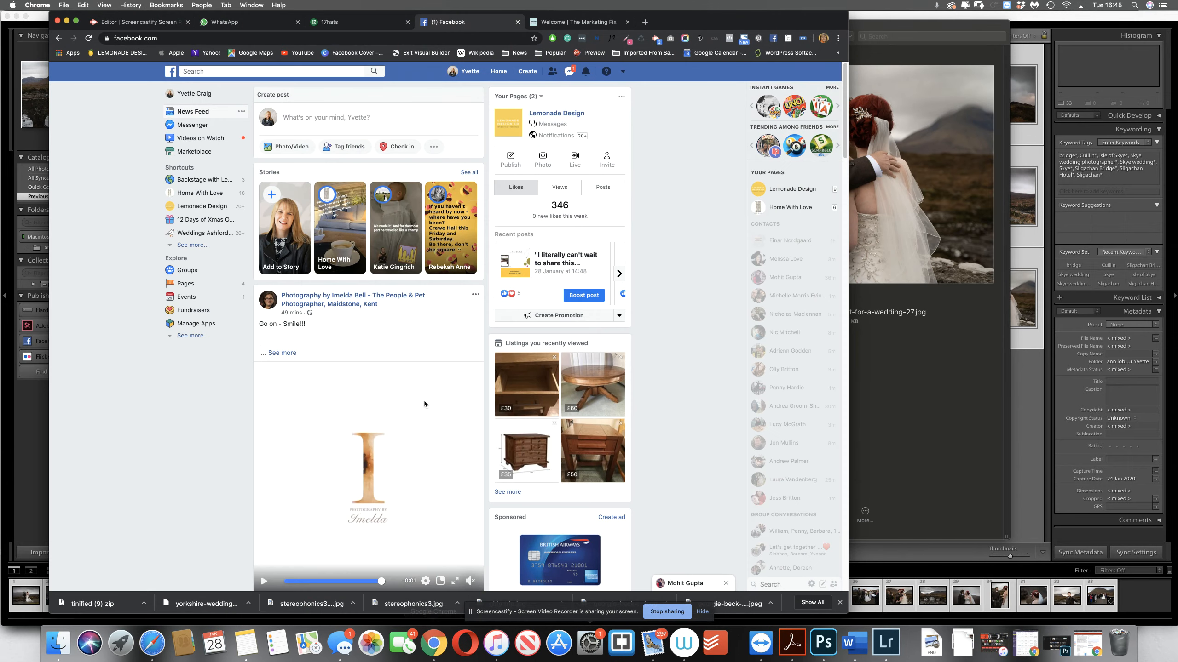
left_click(645, 20)
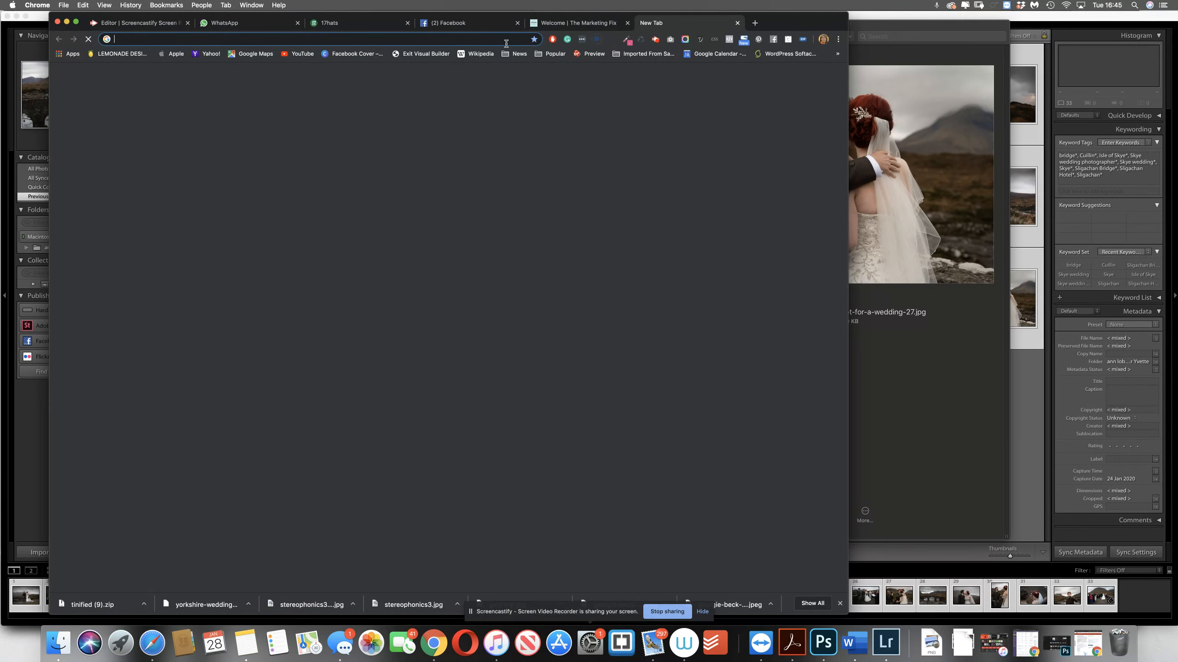
type("t")
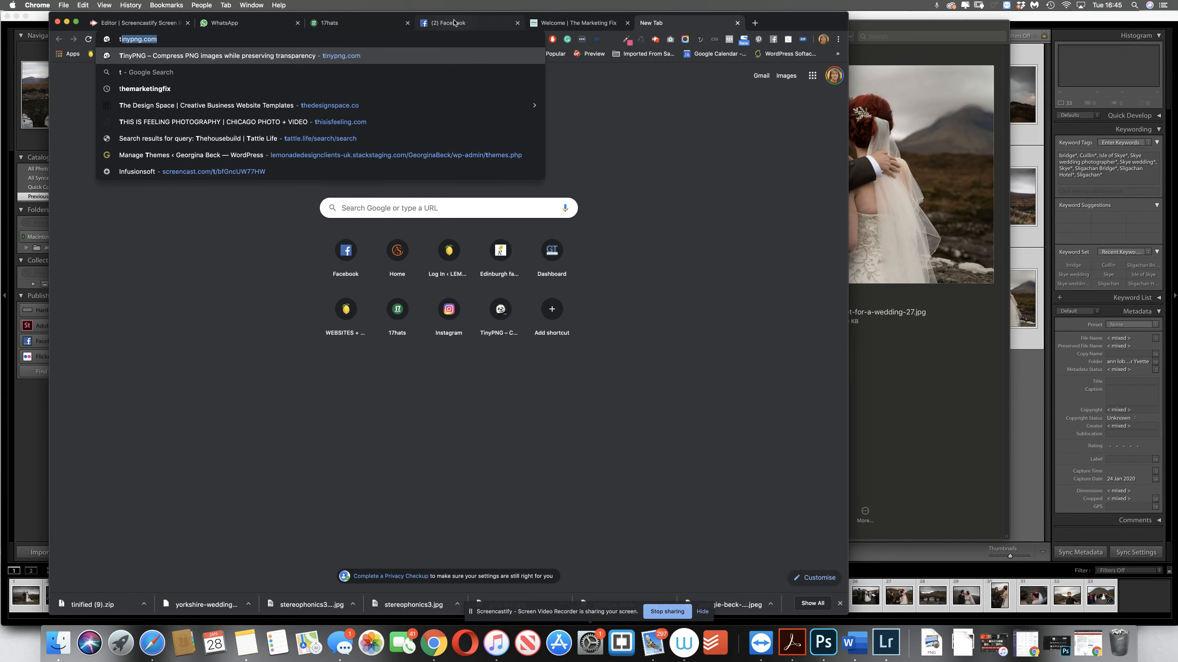
type("iny")
key("Return")
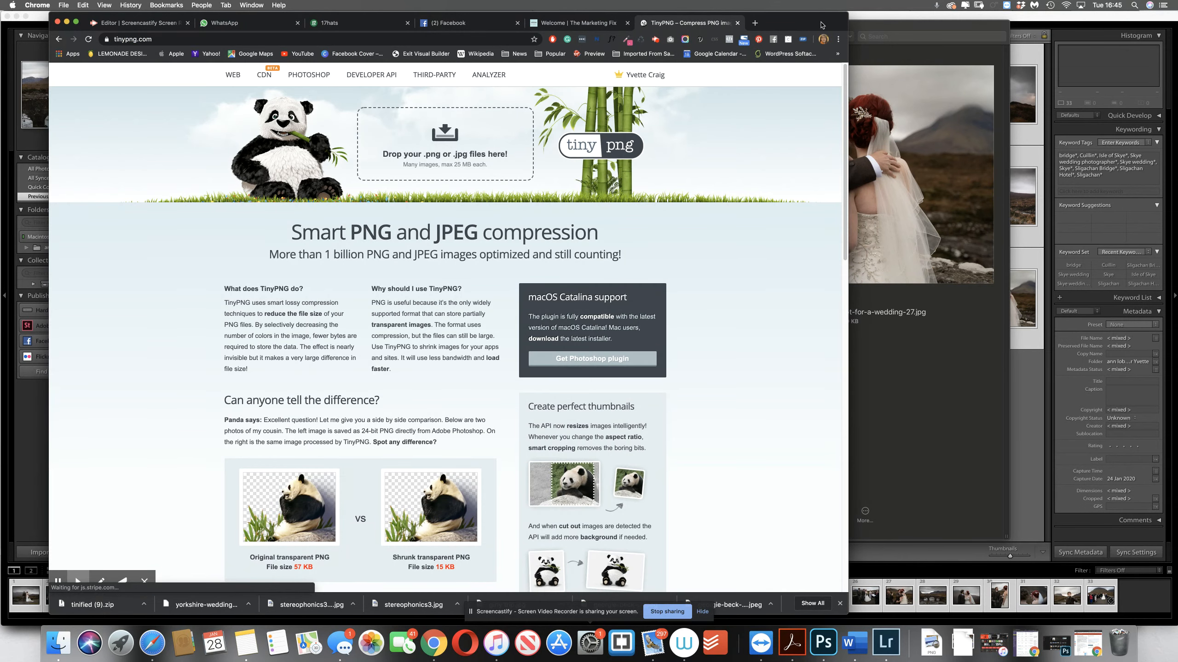
Place the TinyPNG and Finder windows side by side and upload all 33 JPEGs from IMAGE RENAMED for compression
left_click_drag(821, 23, 604, 532)
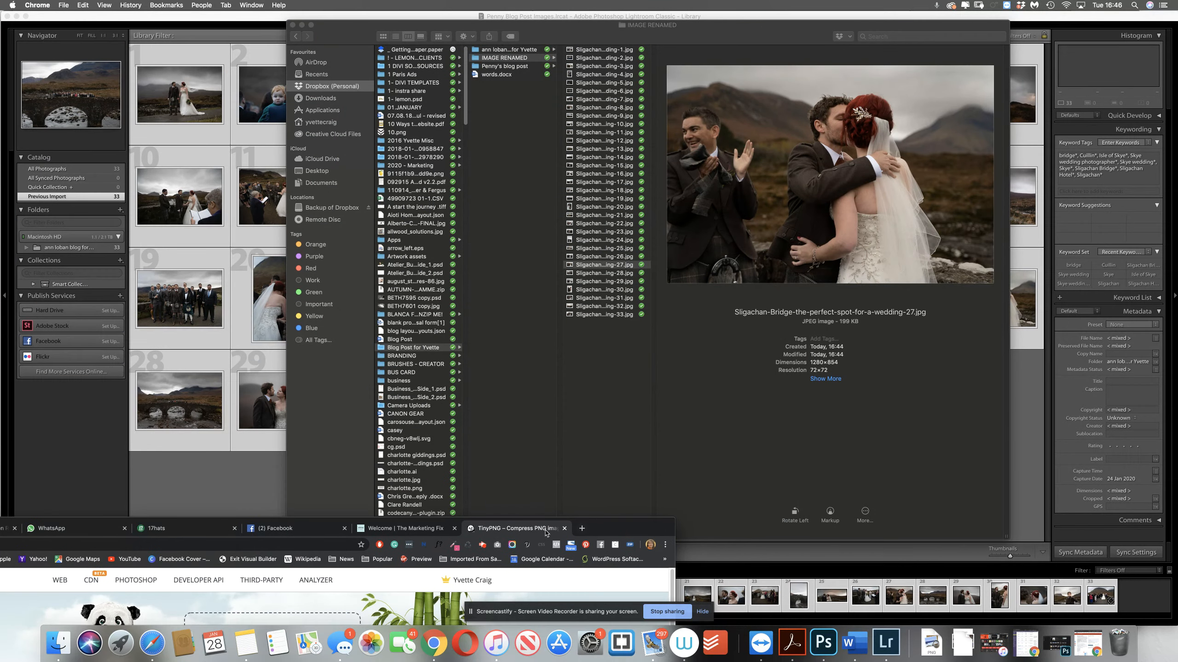
left_click_drag(529, 510, 559, 22)
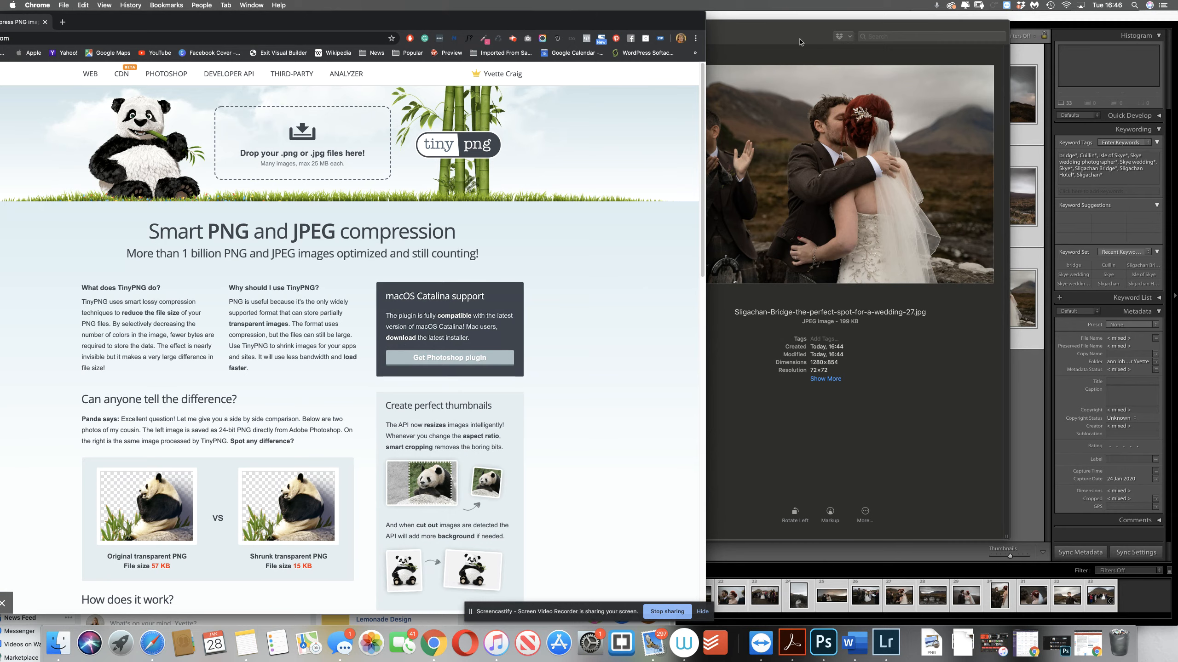
left_click_drag(784, 22, 878, 18)
left_click(689, 48)
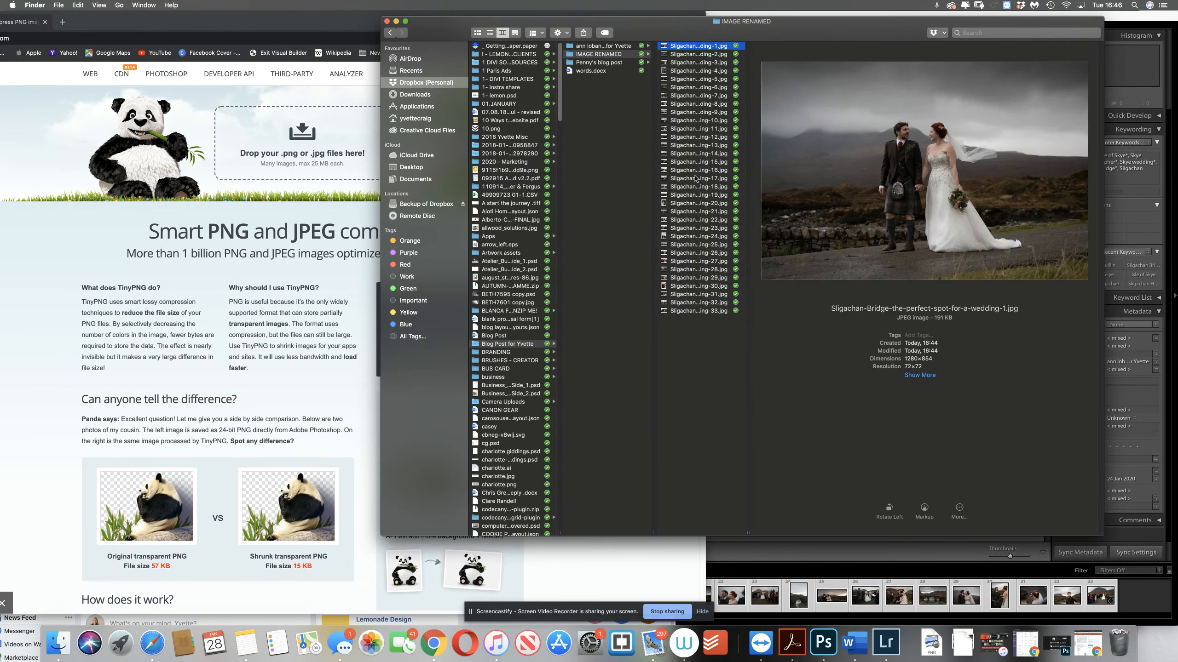
left_click(702, 312, "shift")
left_click_drag(692, 237, 359, 153)
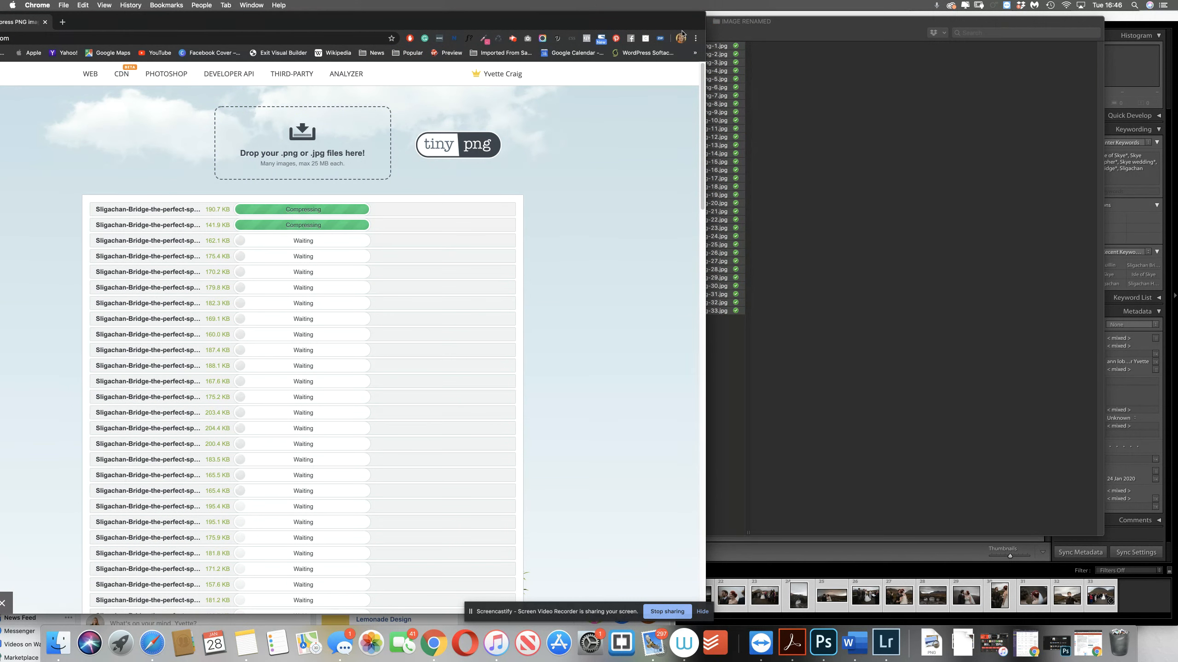
Review the compression progress and the size reduction of each uploaded image in TinyPNG
left_click_drag(671, 22, 764, 21)
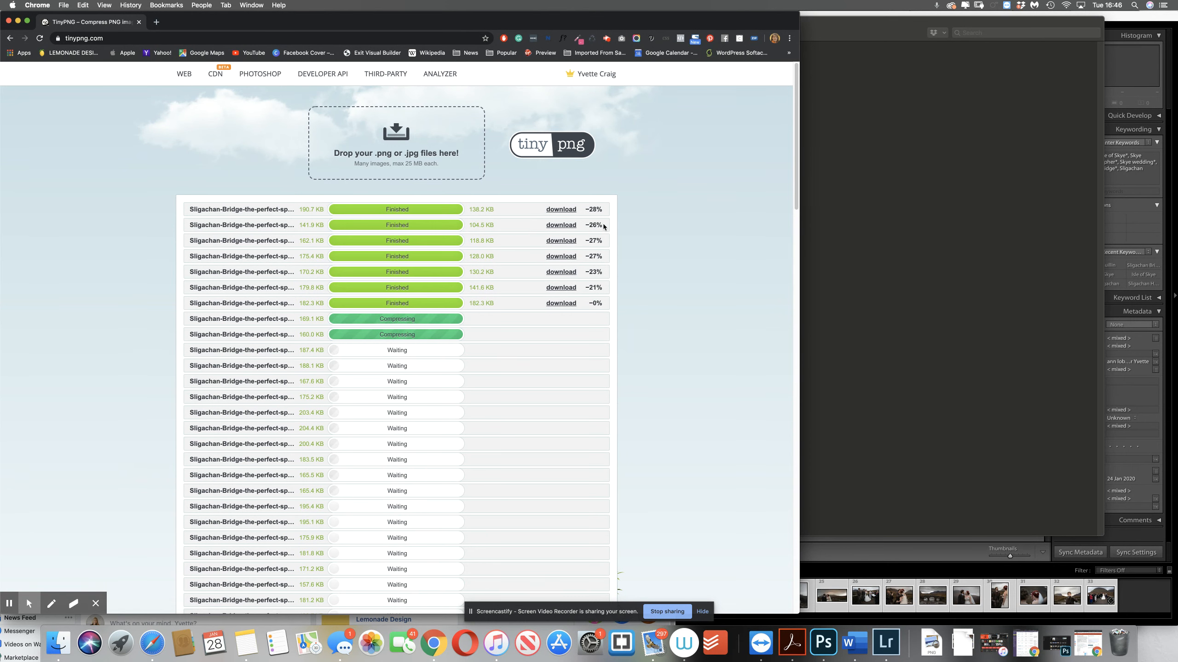
left_click(563, 243)
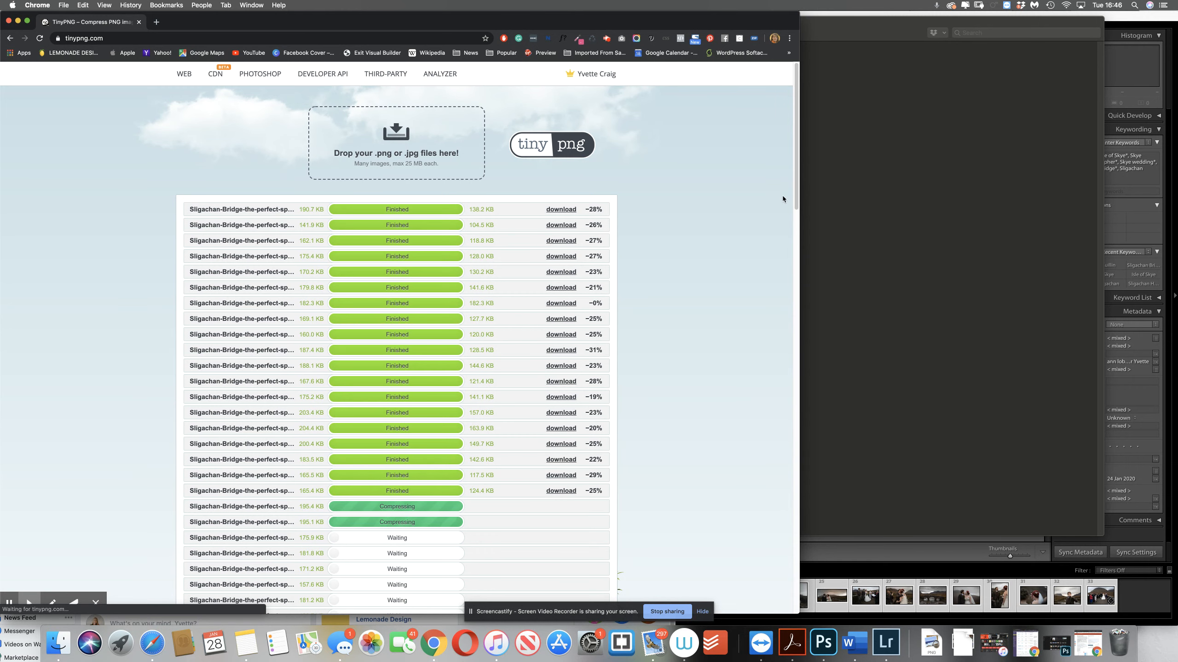
scroll(775, 230, "down", 5)
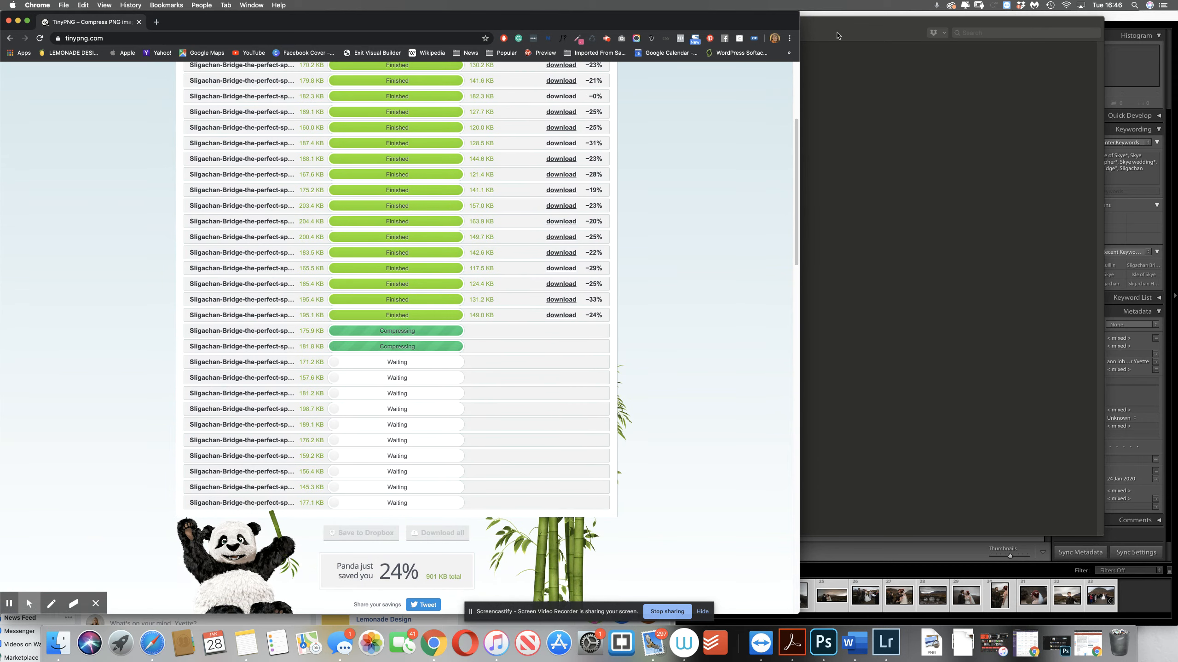
Return to the original photos folder in Finder and check the file sizes of images 1, 6, 9 and 12
left_click_drag(837, 34, 941, 77)
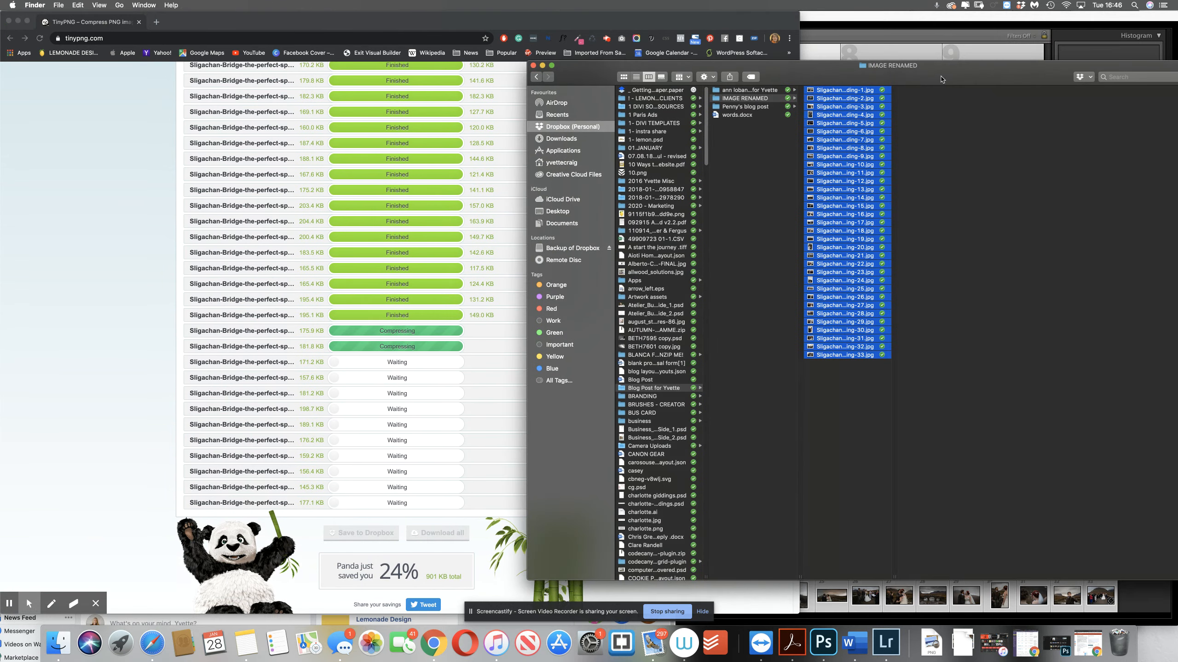
left_click(749, 90)
left_click(827, 91)
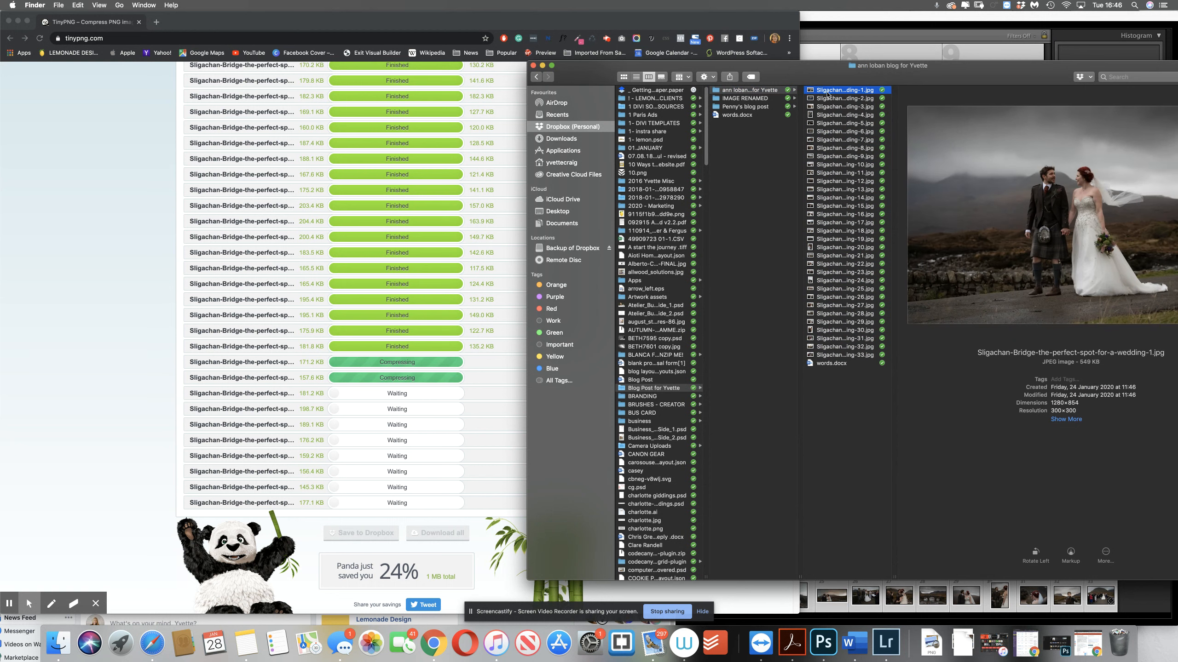
left_click(842, 132)
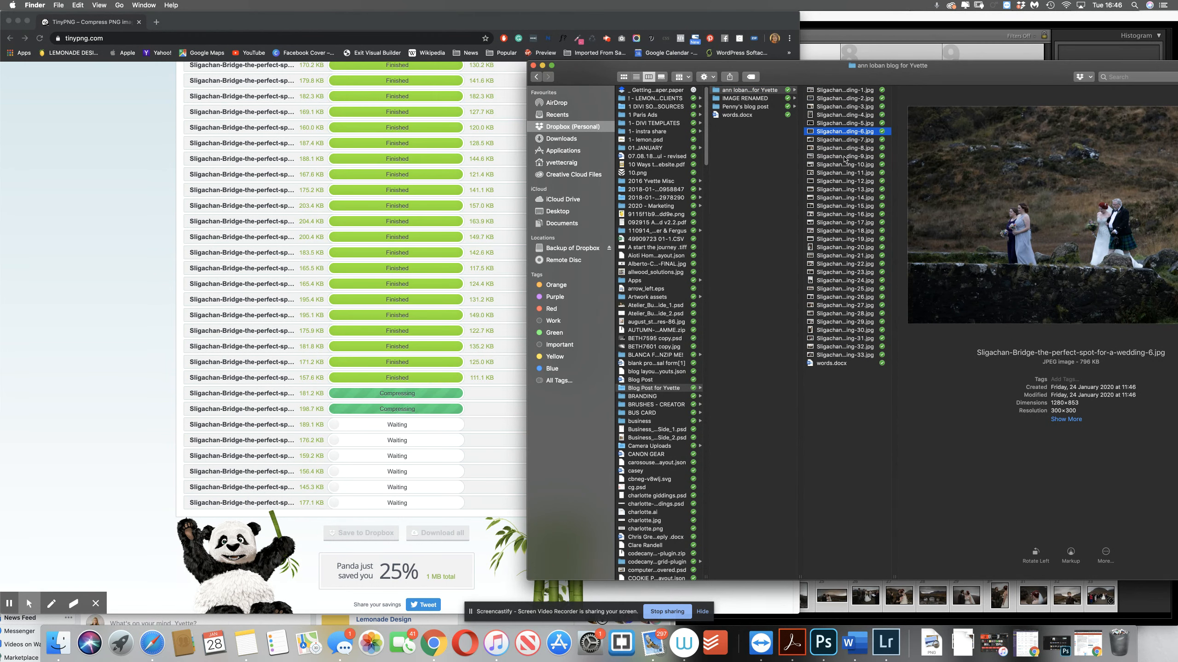
left_click(844, 157)
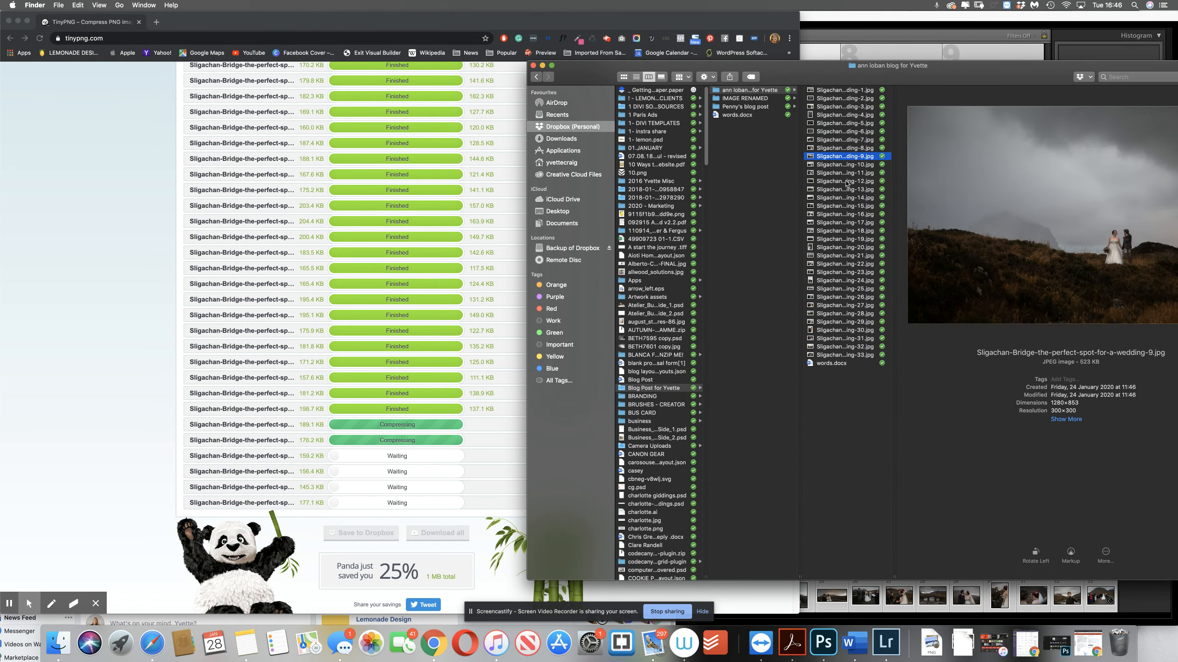
left_click(845, 181)
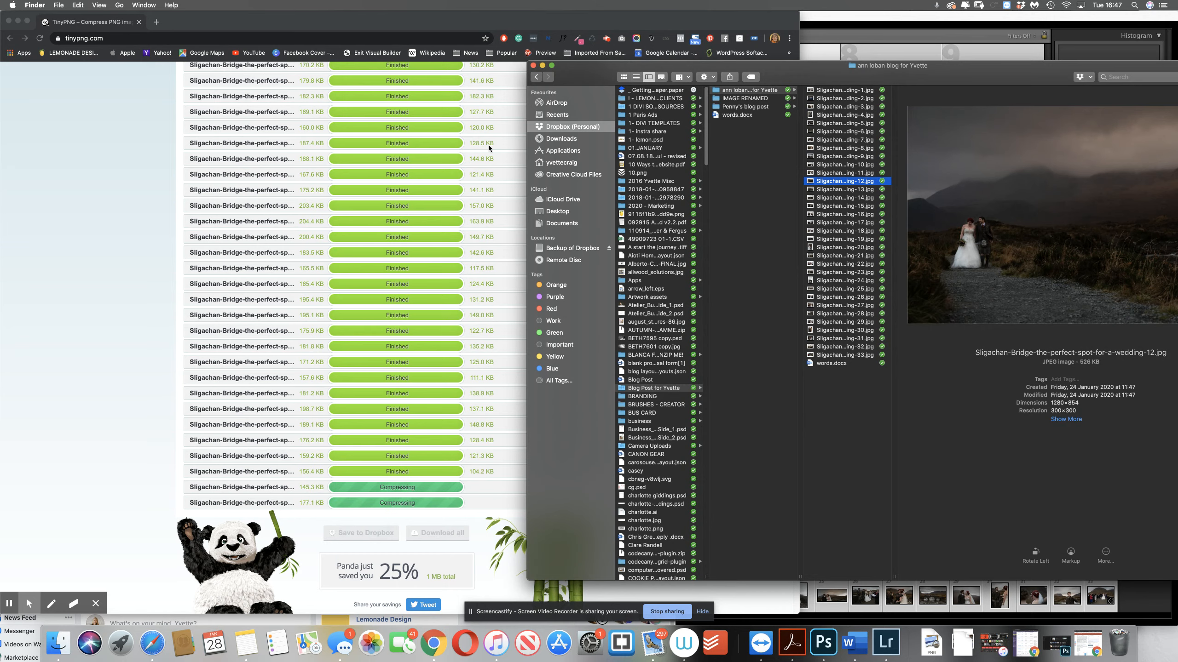
Launch JPEGmini Pro to view it as an alternative compressor, and minimise its window
left_click(120, 642)
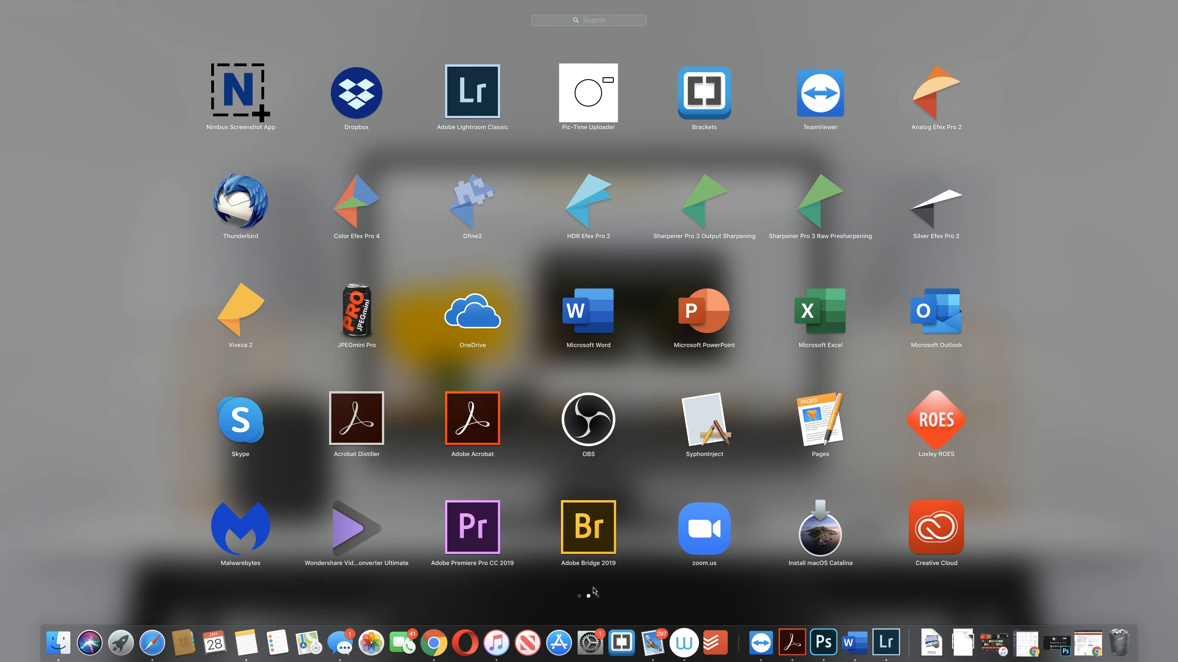
left_click(369, 306)
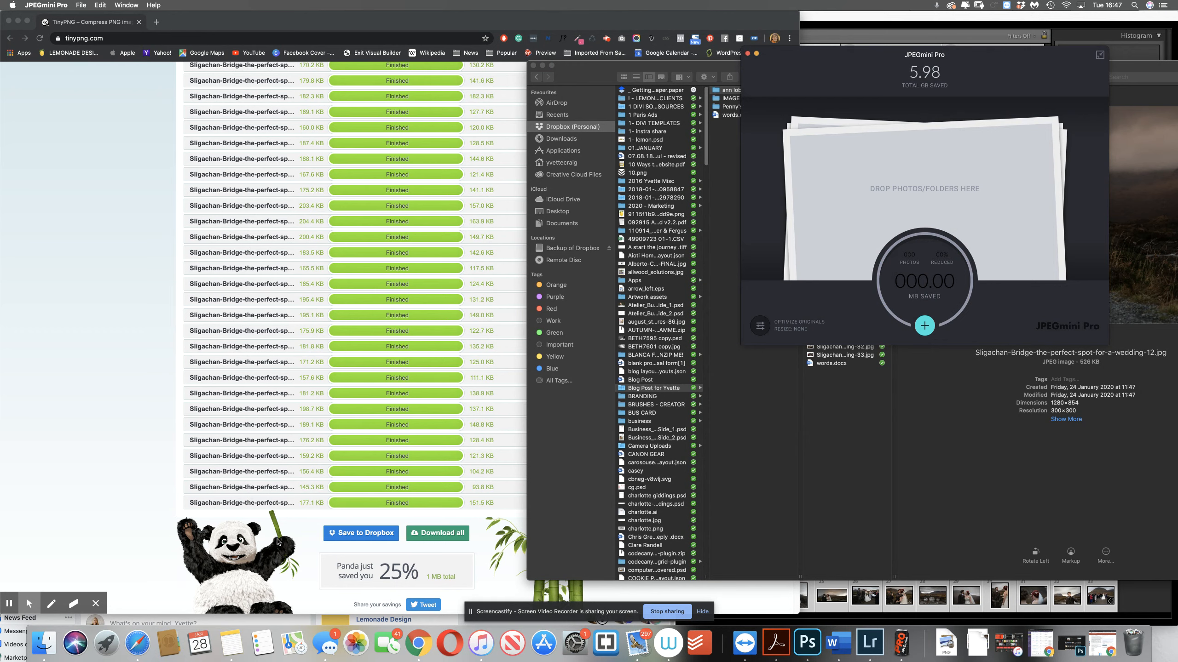
left_click_drag(773, 65, 764, 128)
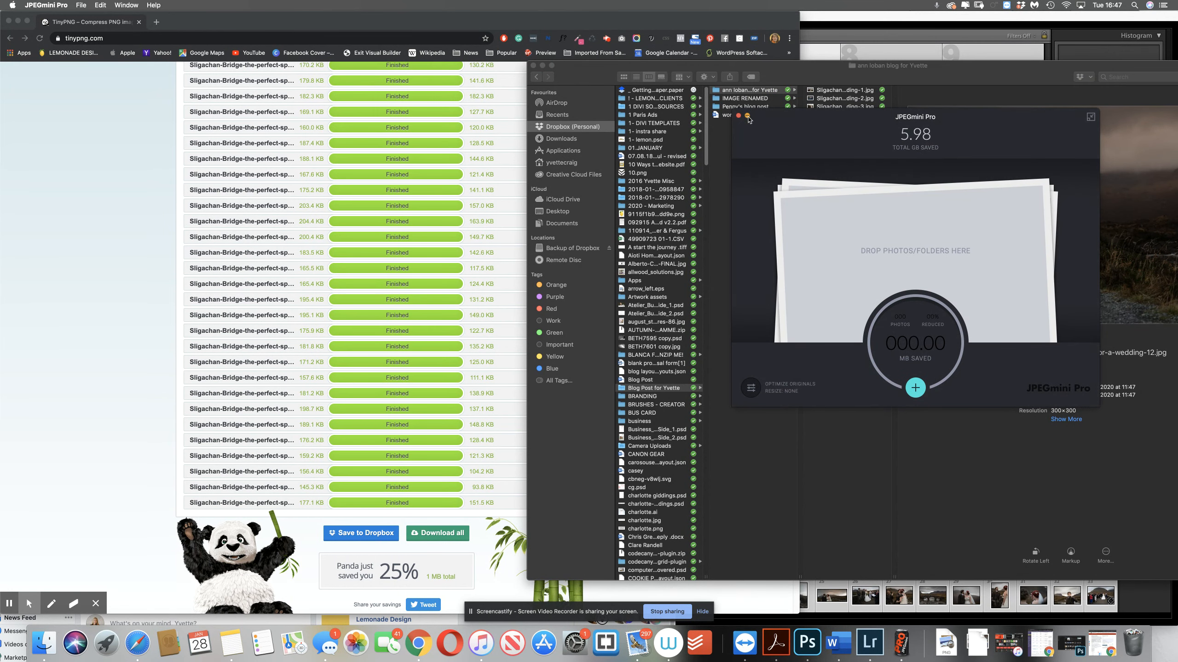
left_click(747, 116)
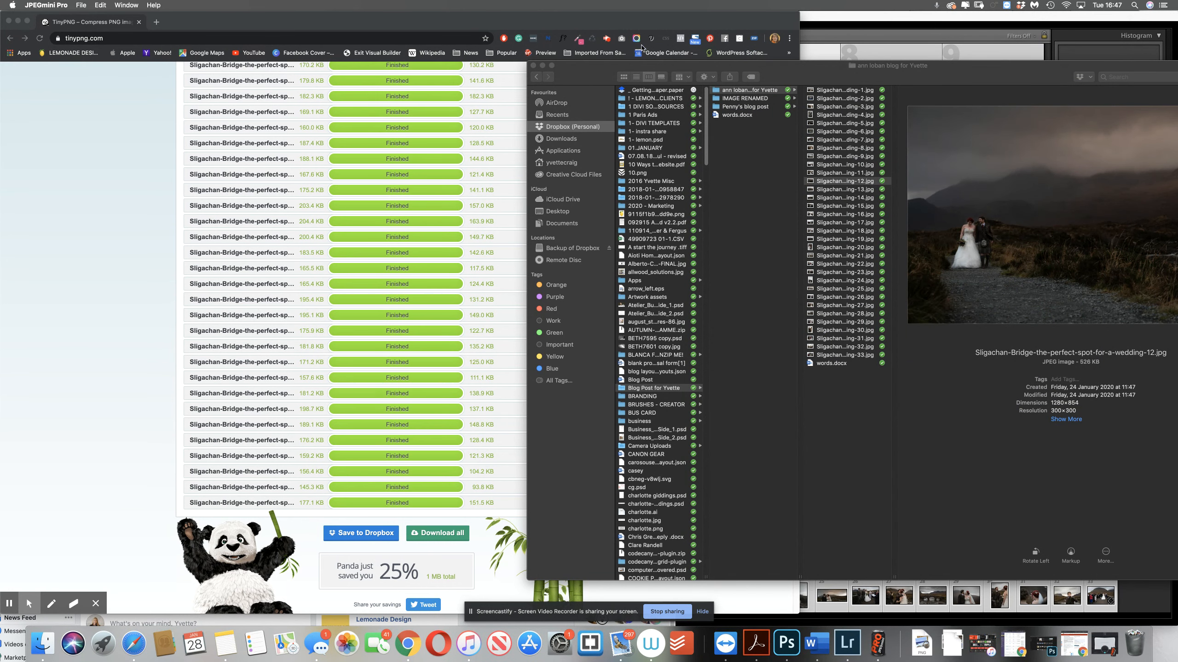
left_click(607, 39)
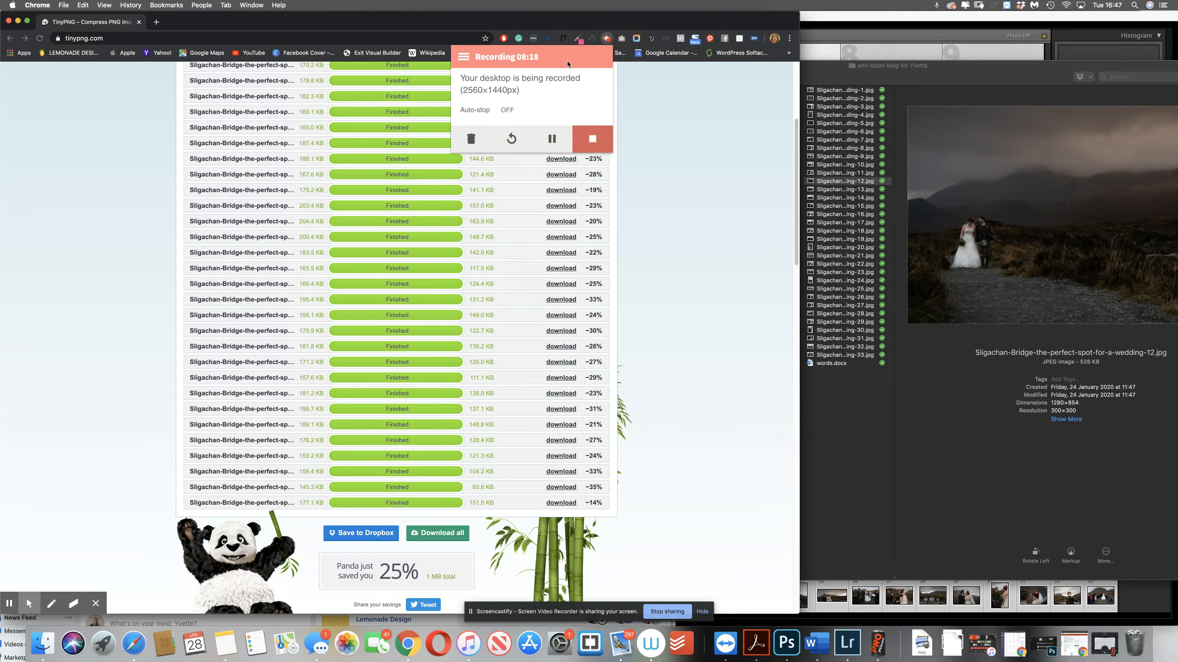
Download all the compressed images from TinyPNG as tinified.zip and open the extracted tinified folder from Downloads in Finder
left_click(676, 479)
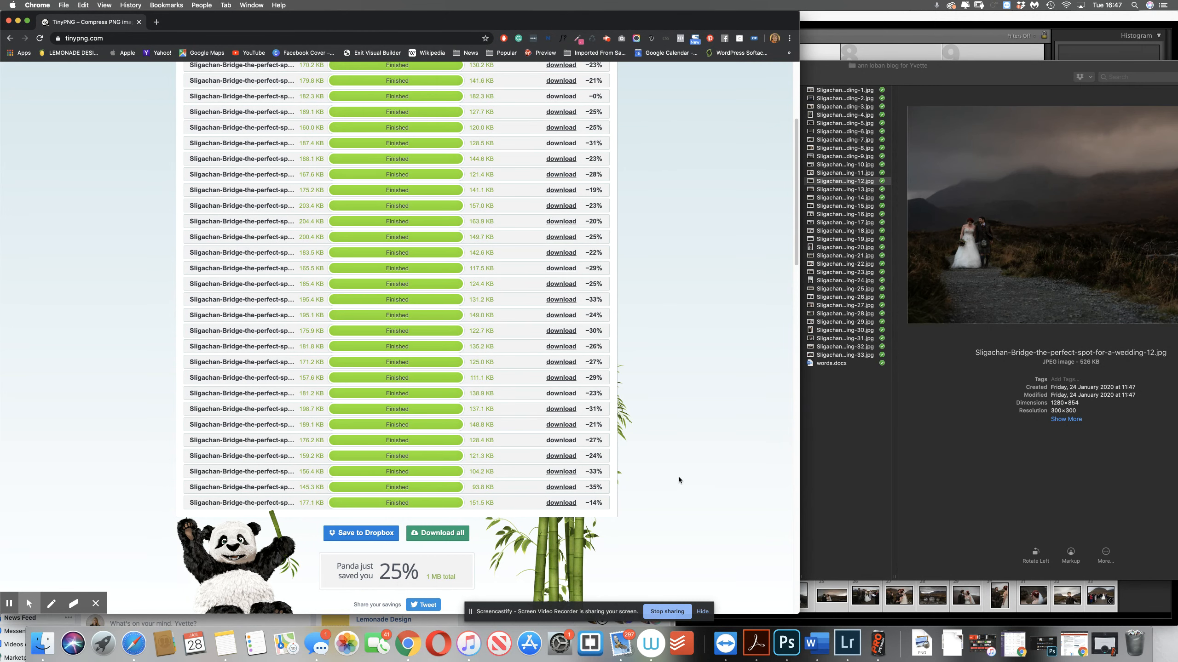
left_click(444, 536)
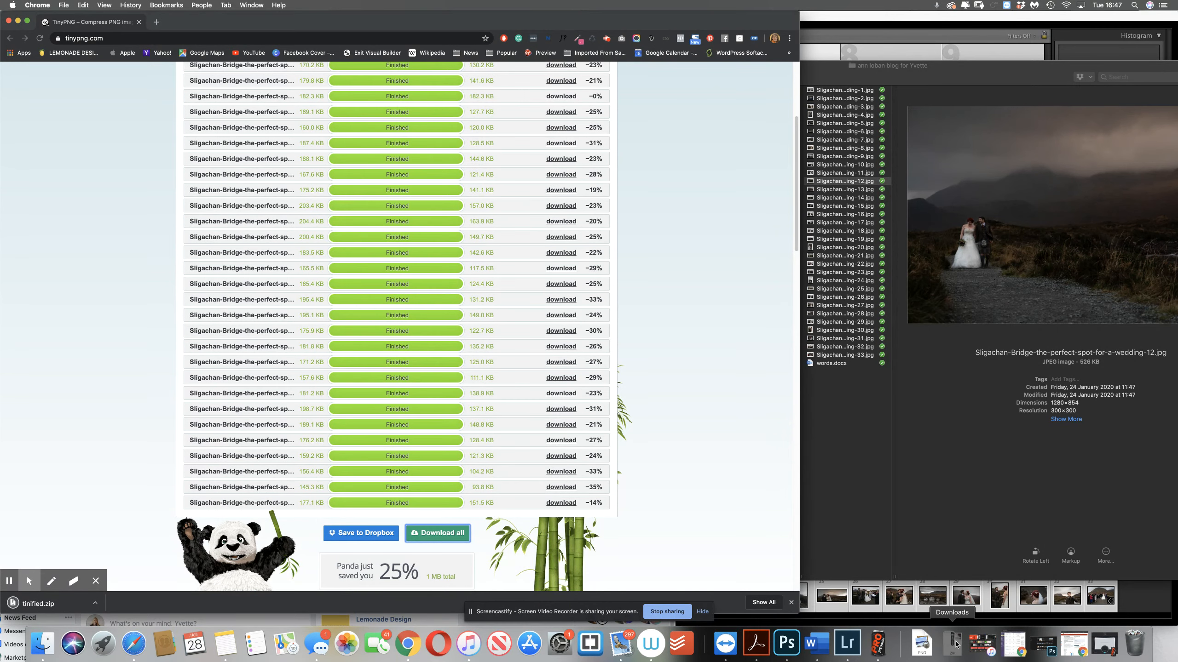
left_click(954, 645)
left_click(954, 606)
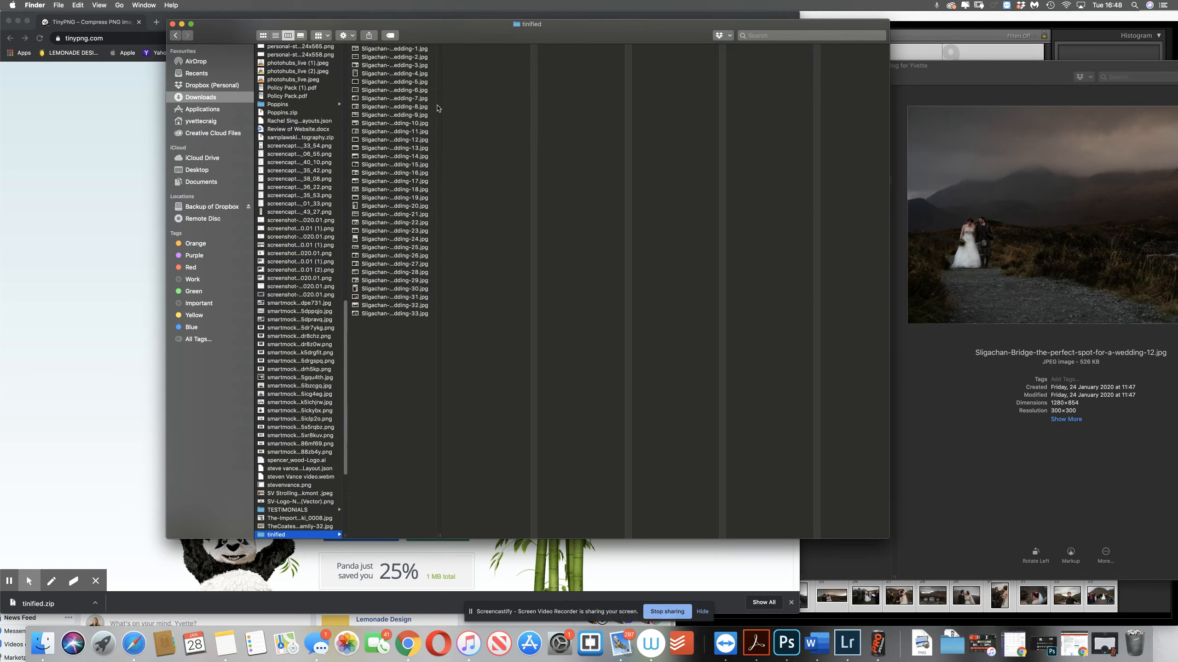
left_click_drag(459, 38, 397, 33)
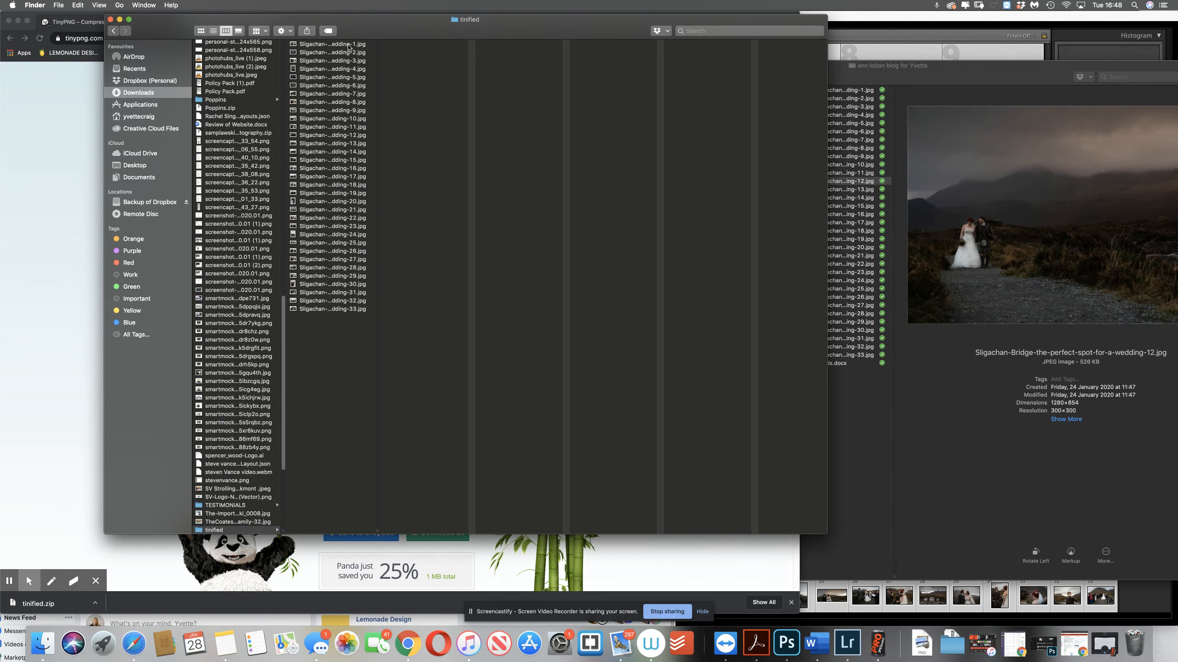
Move all 33 compressed JPEGs from the tinified folder into IMAGE RENAMED, replacing every existing file of the same name
left_click(347, 45)
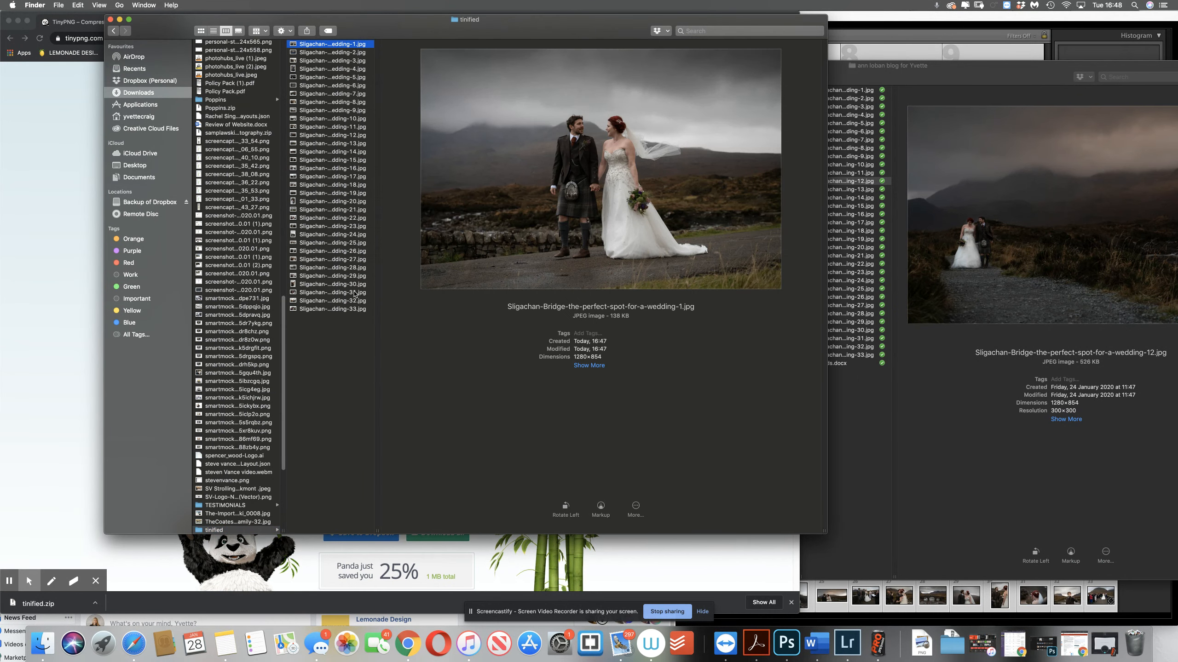
left_click(352, 309, "shift")
left_click_drag(871, 77, 876, 56)
left_click(750, 77)
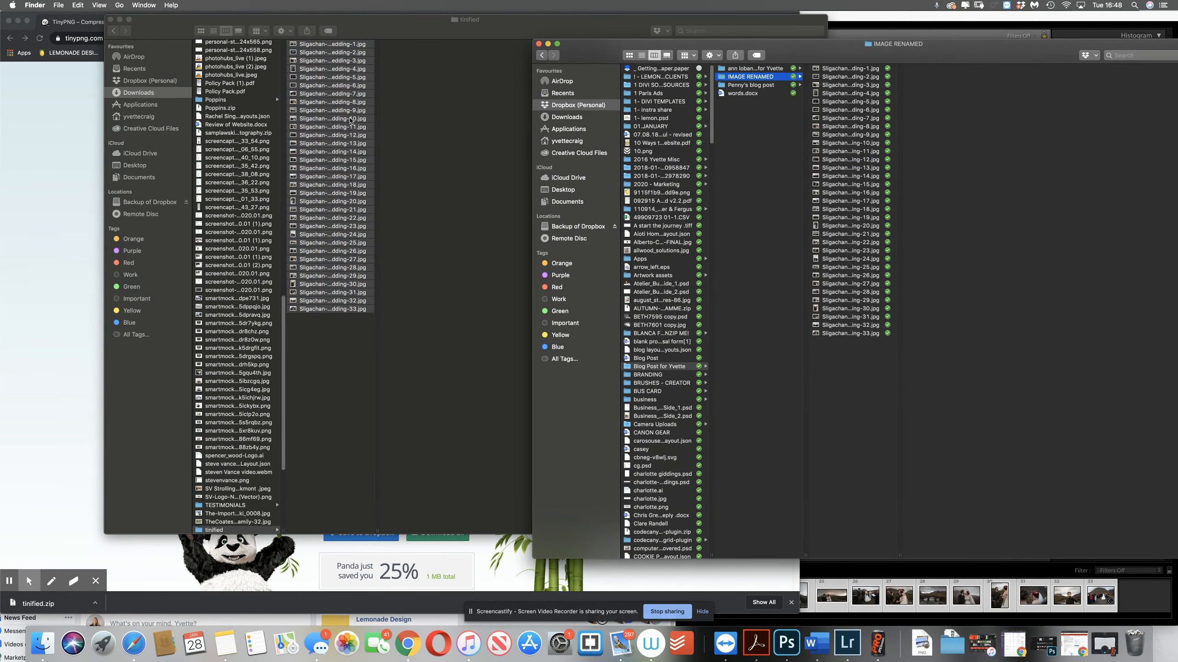
left_click_drag(351, 121, 838, 132)
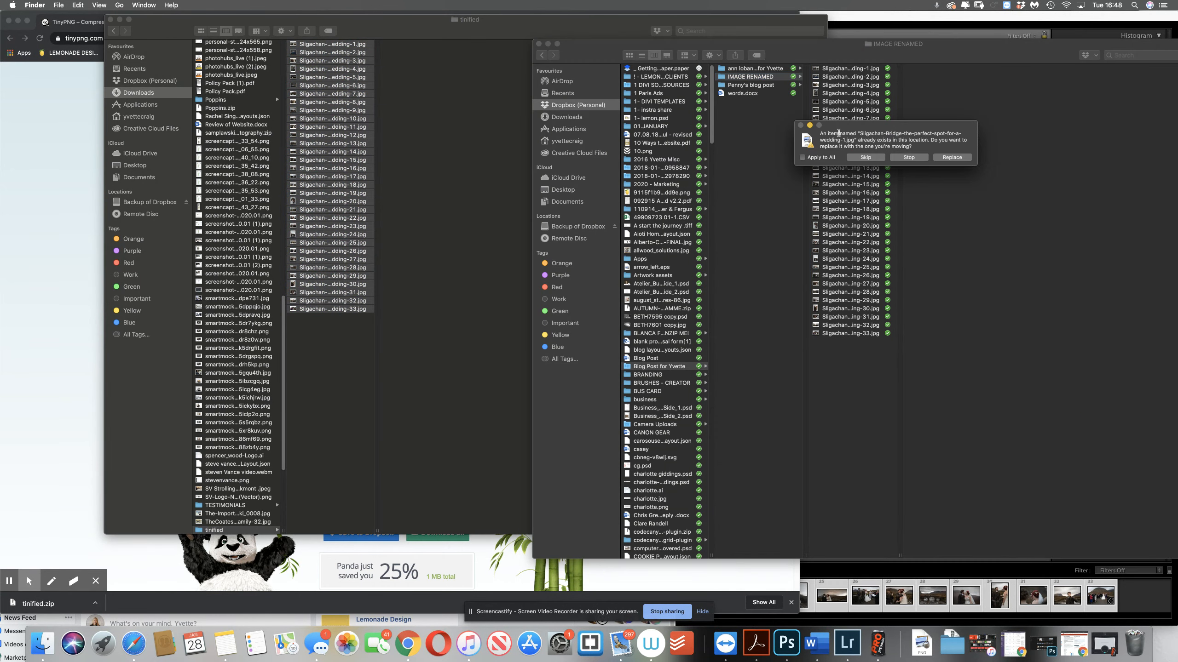
left_click(950, 157)
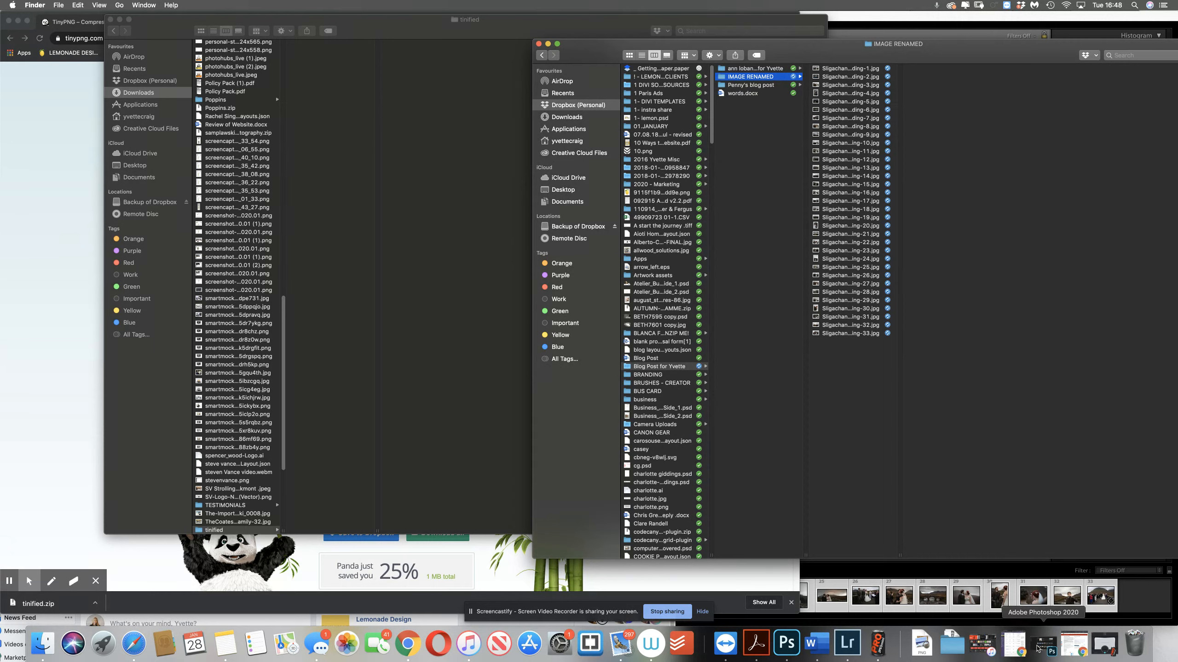
Move the emptied tinified folder and tinified.zip from Downloads to the Trash
left_click(955, 644)
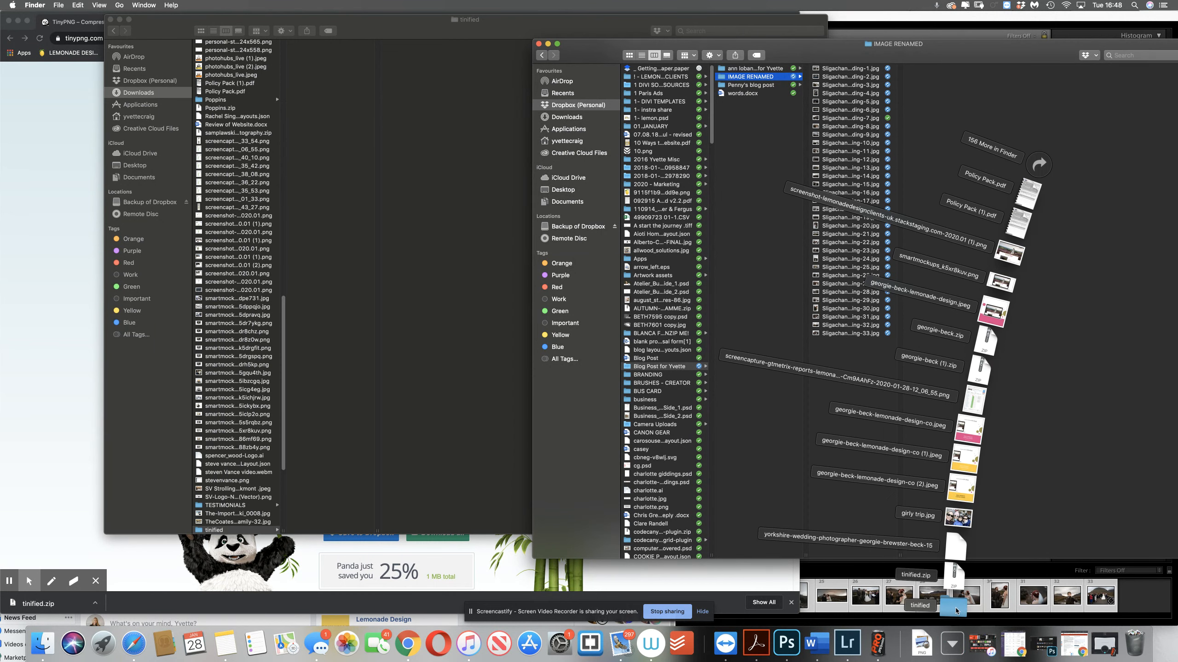
left_click_drag(958, 608, 1133, 642)
left_click(955, 646)
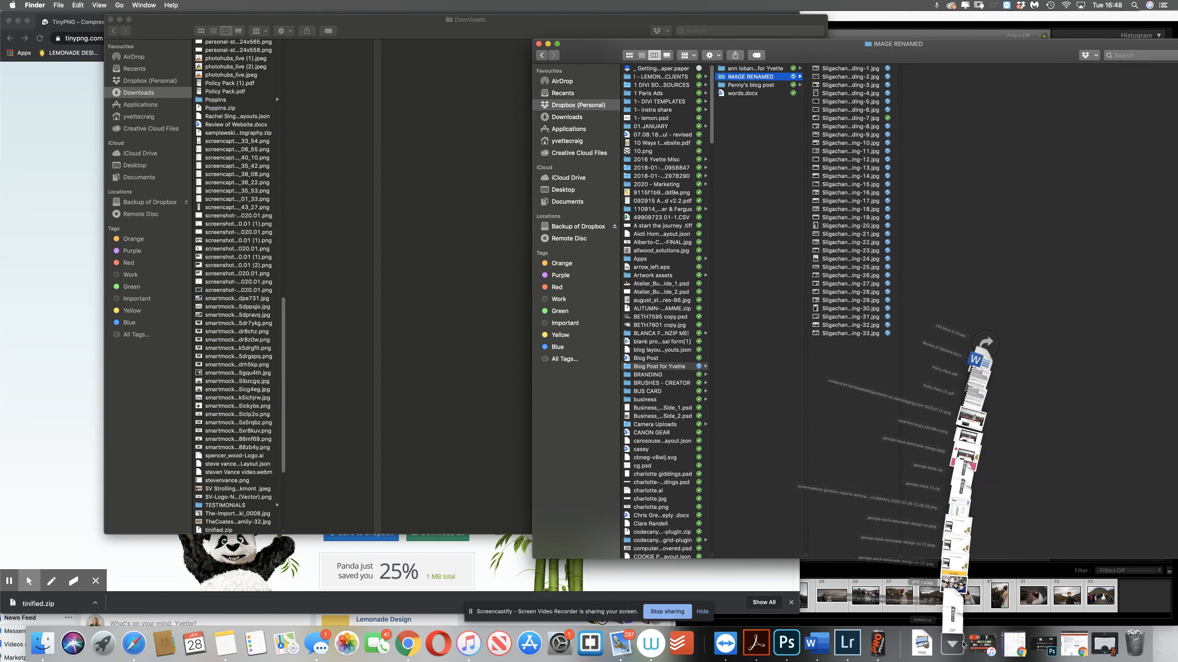
left_click_drag(957, 615, 1133, 644)
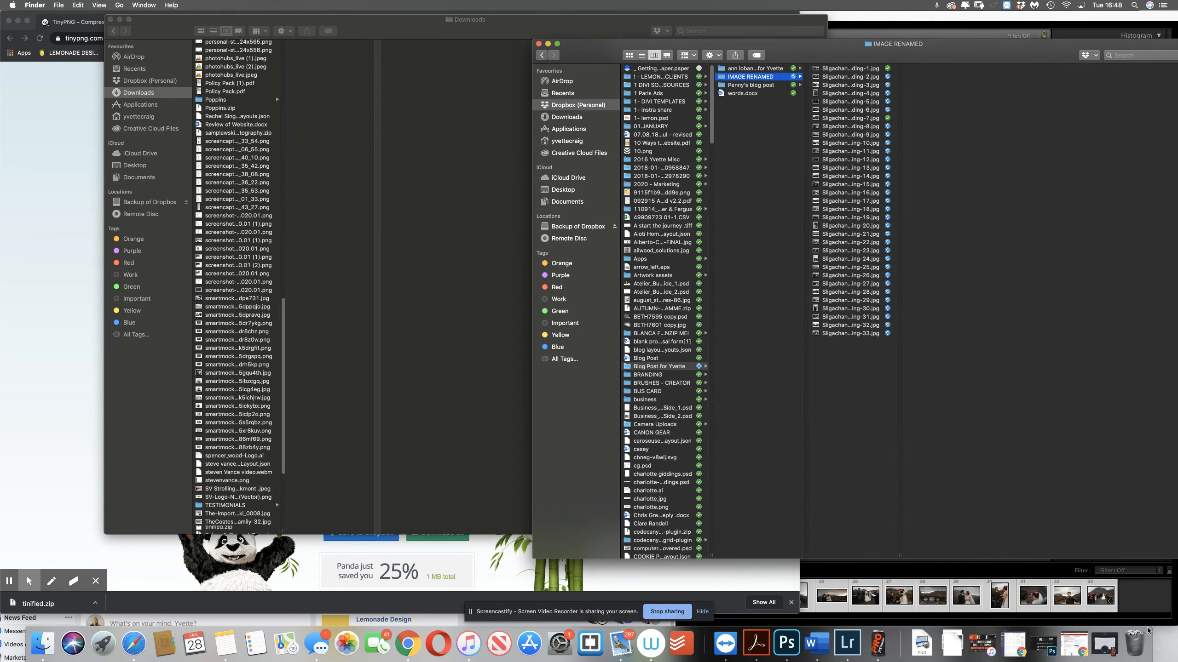
Minimise the Downloads window, reload TinyPNG and upload the 33 original JPEGs from the original photos folder for compression
left_click(768, 70)
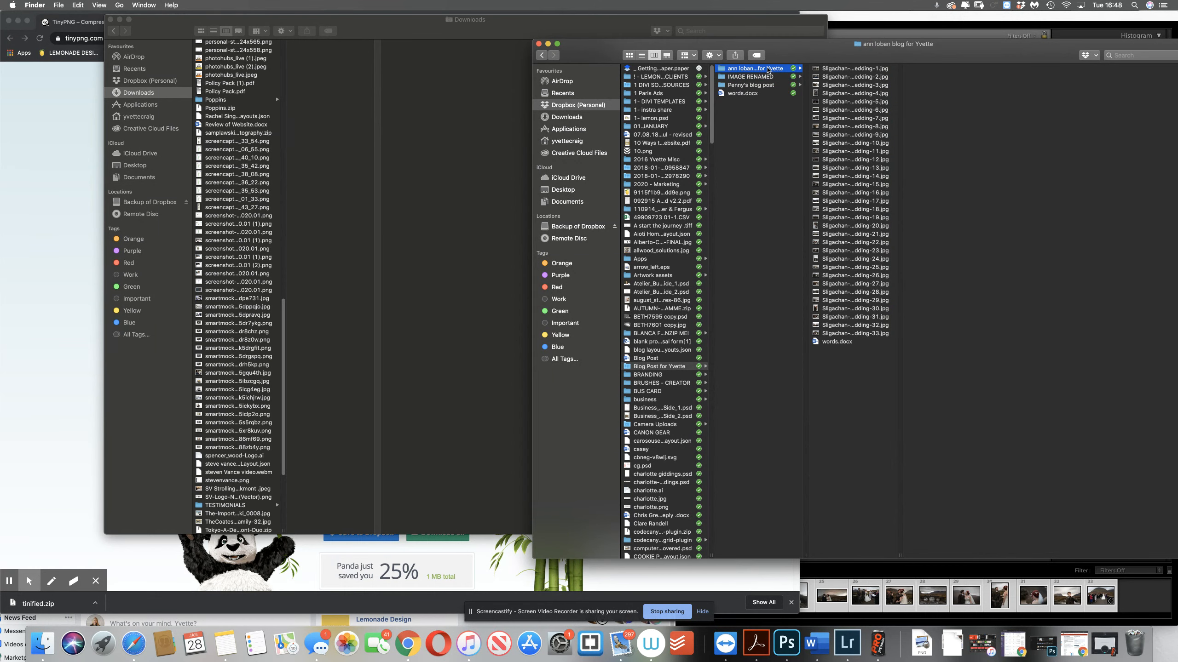
left_click(119, 20)
left_click(839, 69)
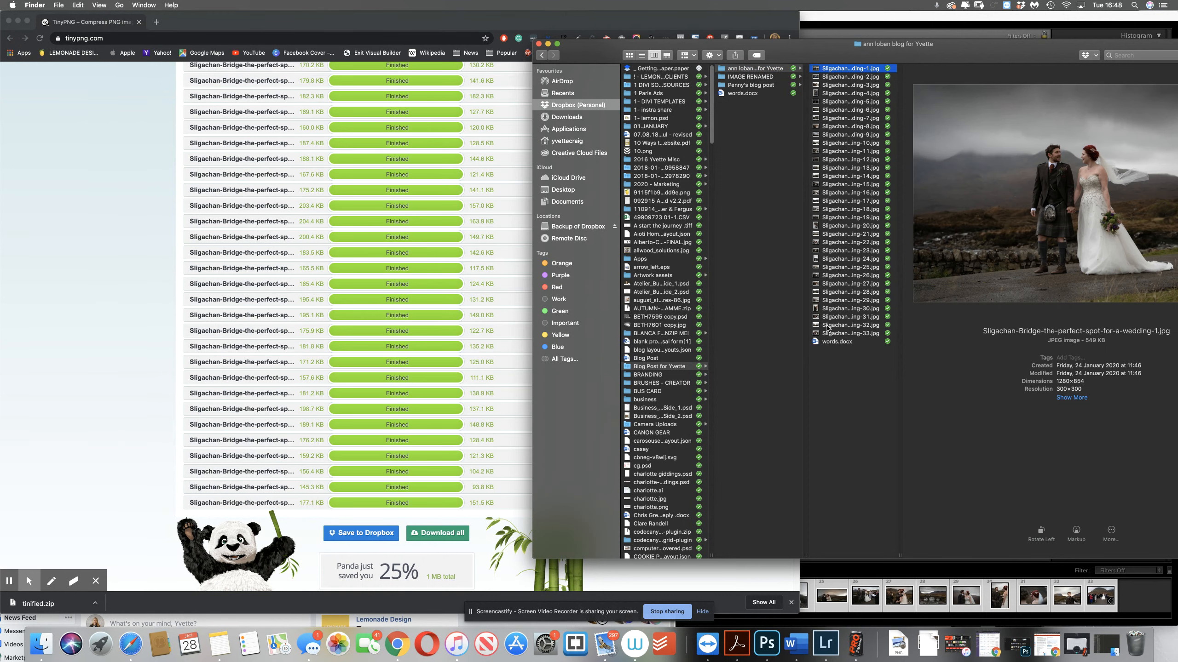
left_click(841, 334, "shift")
left_click(112, 111)
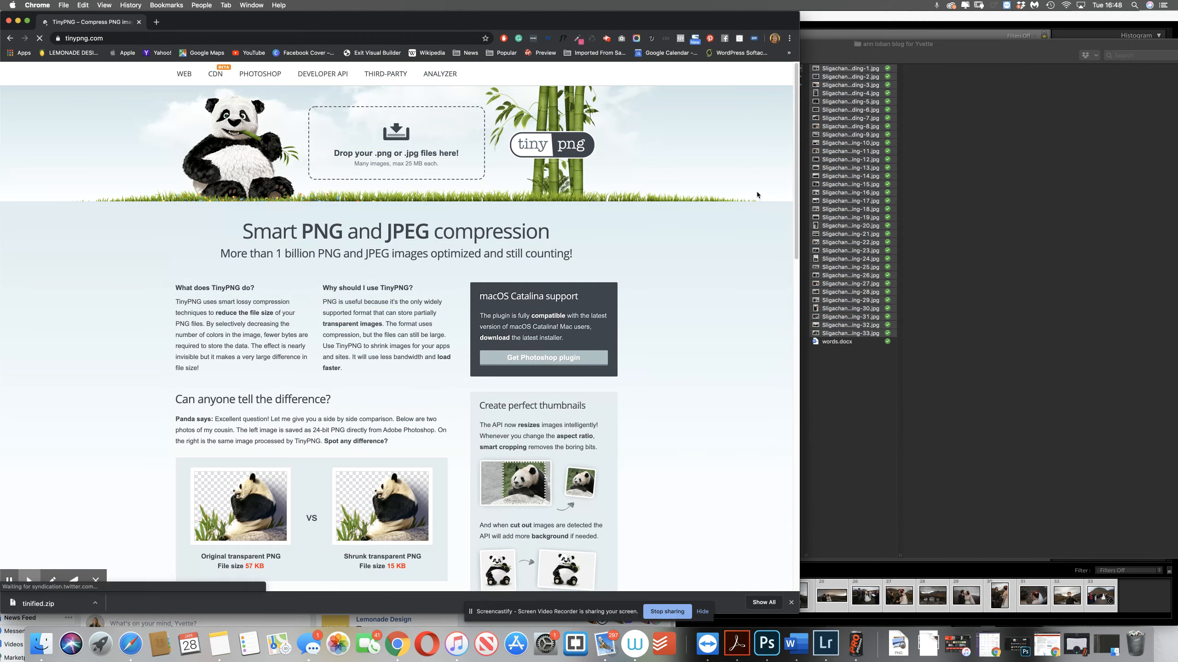
left_click_drag(795, 197, 447, 154)
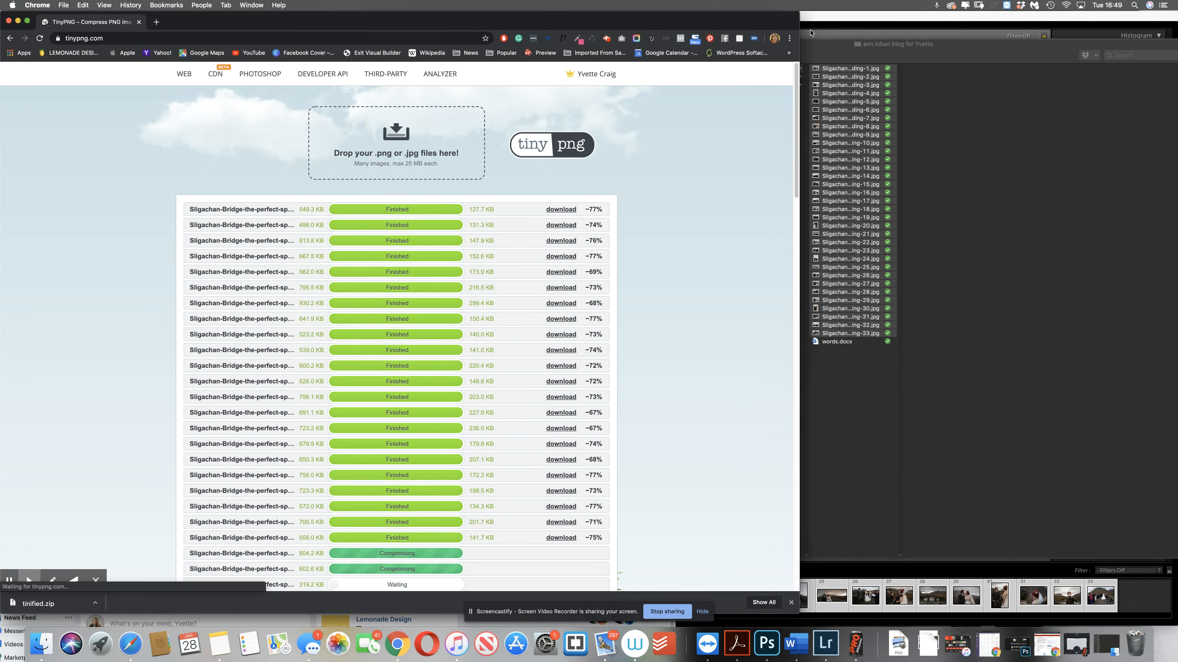
left_click(607, 41)
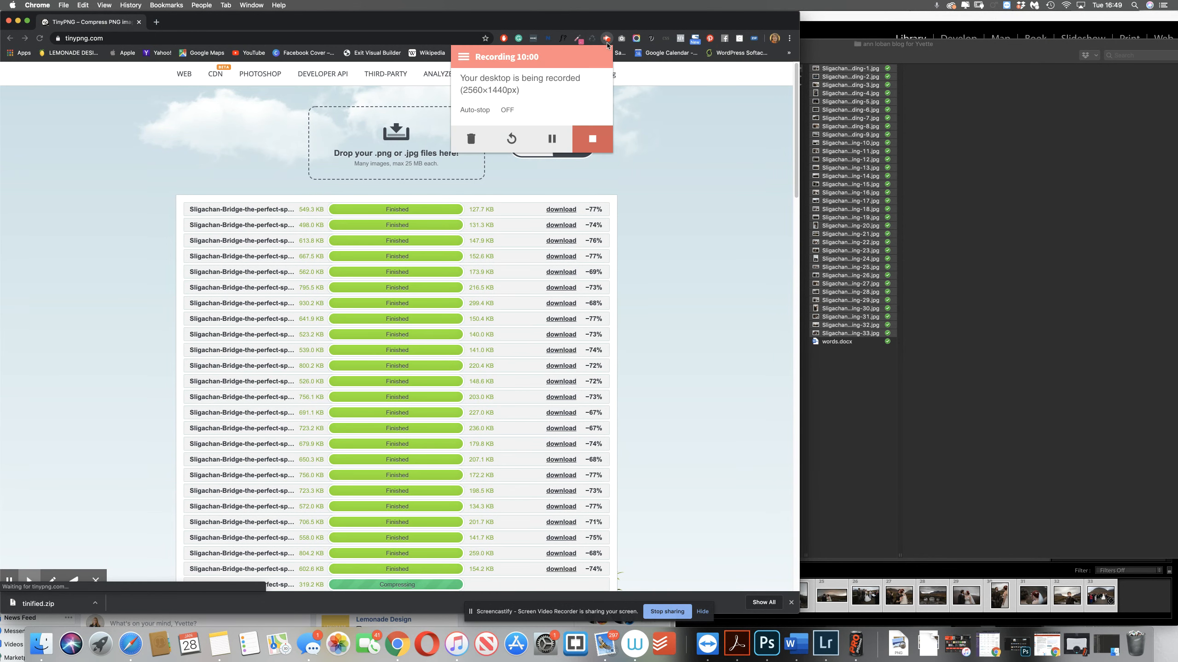